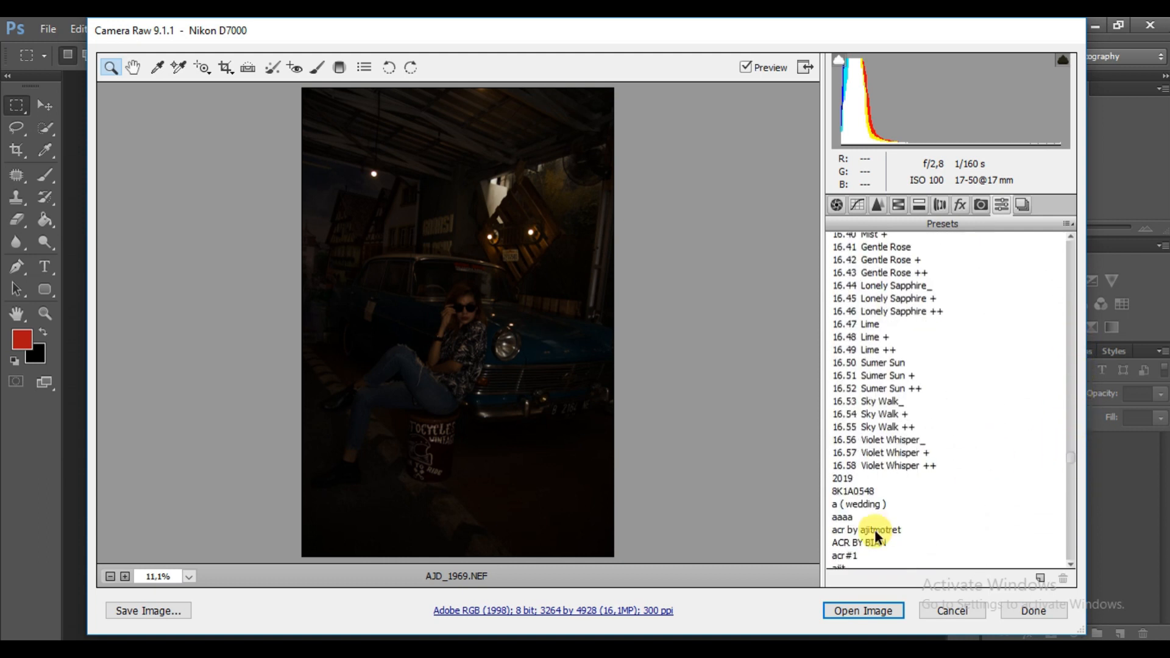
Apply the "acr by ajitmotret" preset to the raw photo and compare the preview with and without it
{"action": "left_click", "coordinate": [875, 529]}
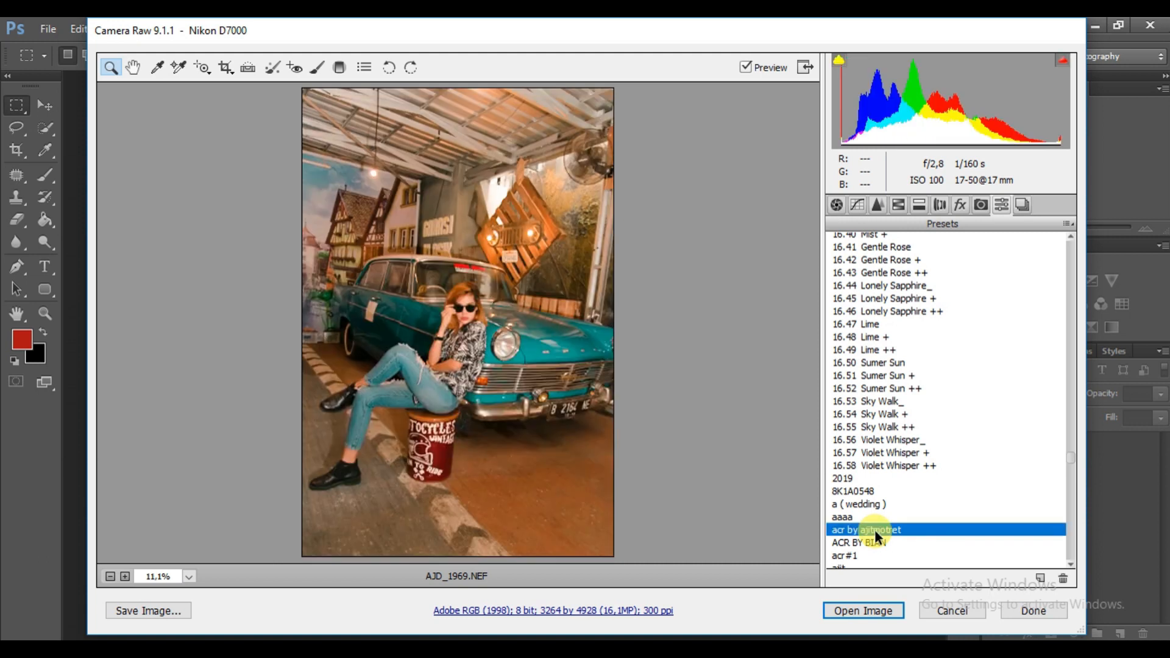
{"action": "scroll", "coordinate": [900, 378], "scroll_direction": "up", "scroll_amount": 2}
{"action": "left_click", "coordinate": [746, 67]}
{"action": "left_click", "coordinate": [746, 67]}
{"action": "left_click", "coordinate": [745, 67]}
{"action": "left_click", "coordinate": [746, 67]}
{"action": "left_click", "coordinate": [744, 67]}
{"action": "left_click", "coordinate": [745, 68]}
{"action": "left_click", "coordinate": [745, 68]}
{"action": "left_click", "coordinate": [745, 69]}
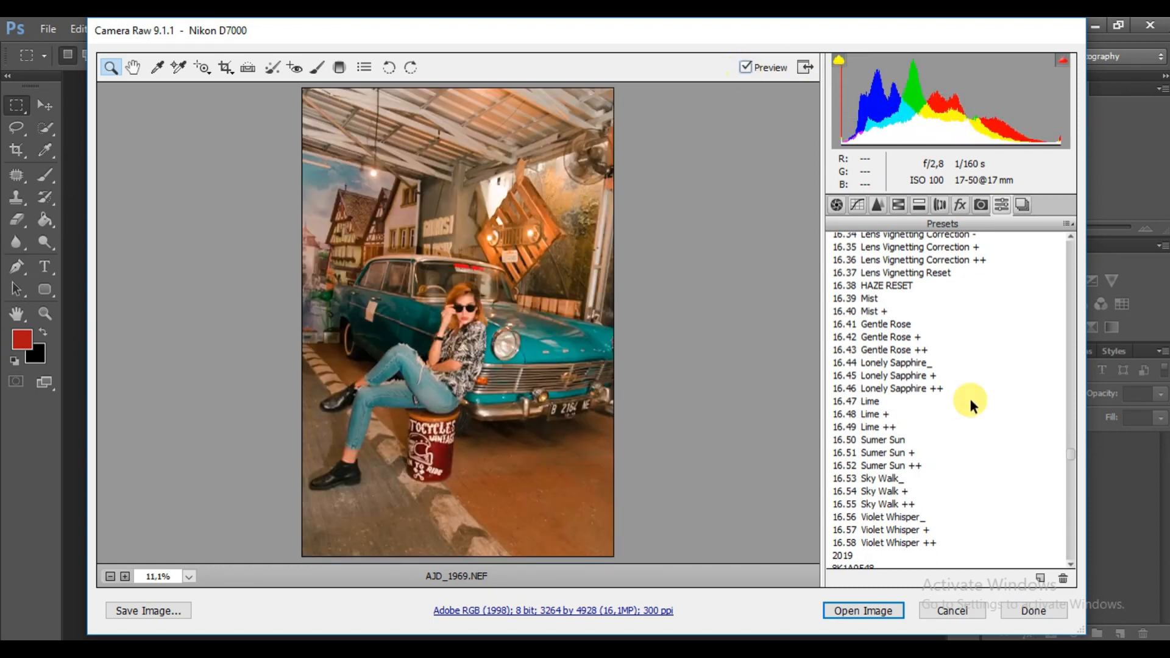
Open the developed raw photo for layered editing and duplicate the Background layer
{"action": "left_click", "coordinate": [892, 615]}
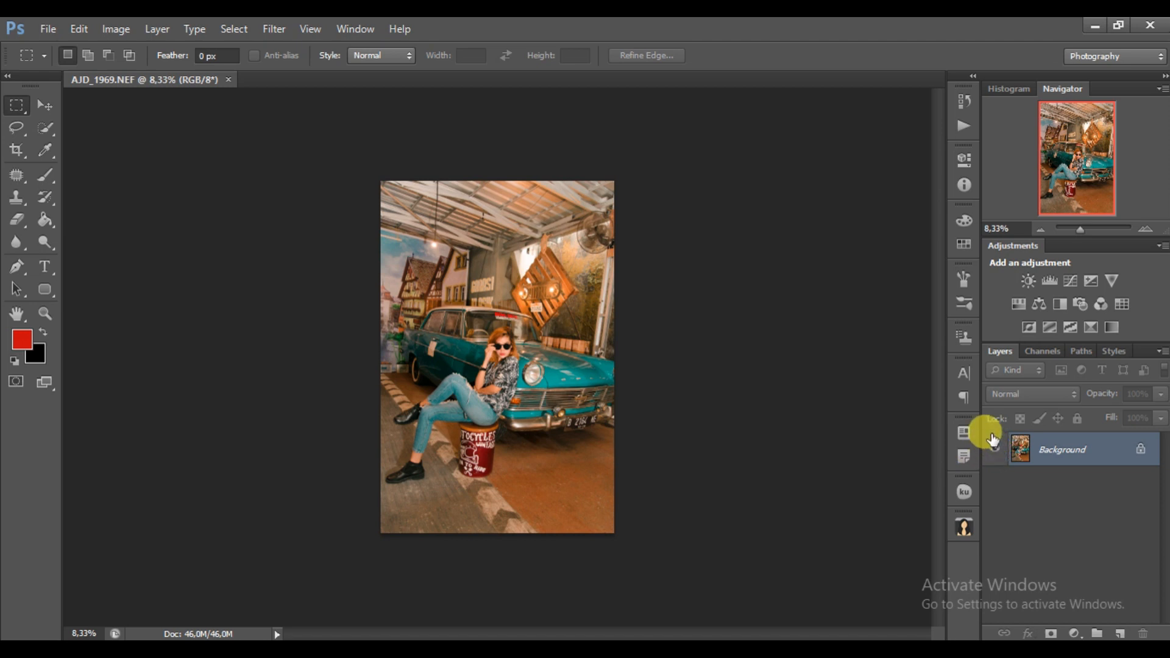
{"action": "left_click_drag", "start_coordinate": [1029, 449], "coordinate": [1120, 634]}
{"action": "left_click", "coordinate": [46, 175]}
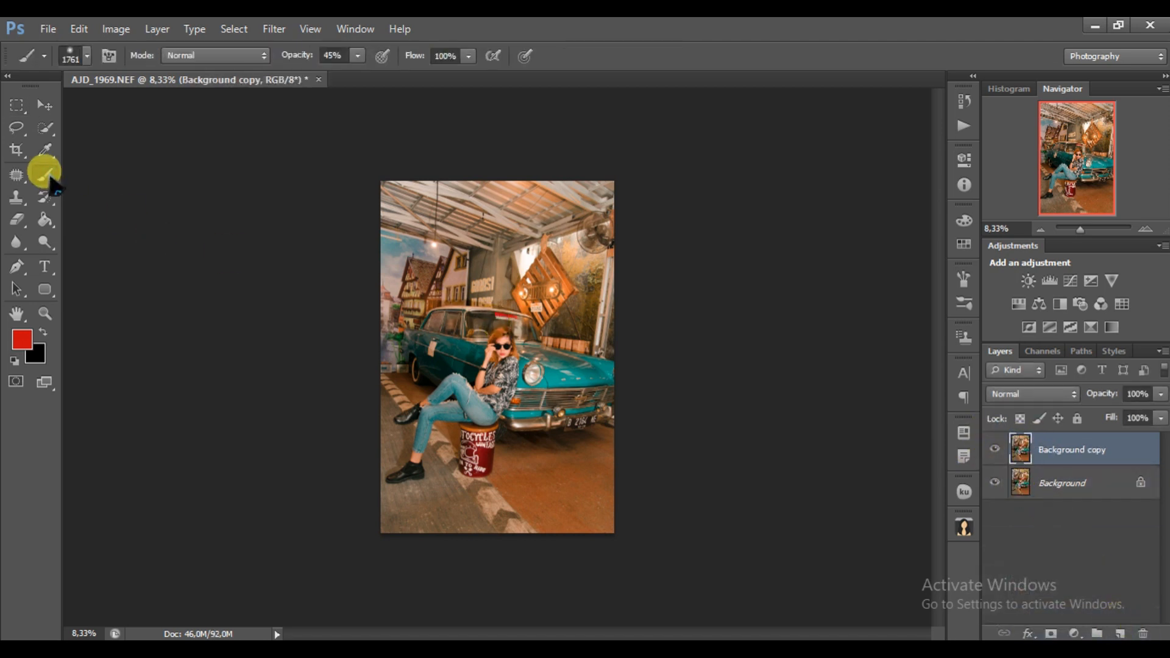
{"action": "scroll", "coordinate": [587, 353], "scroll_direction": "up", "scroll_amount": 3}
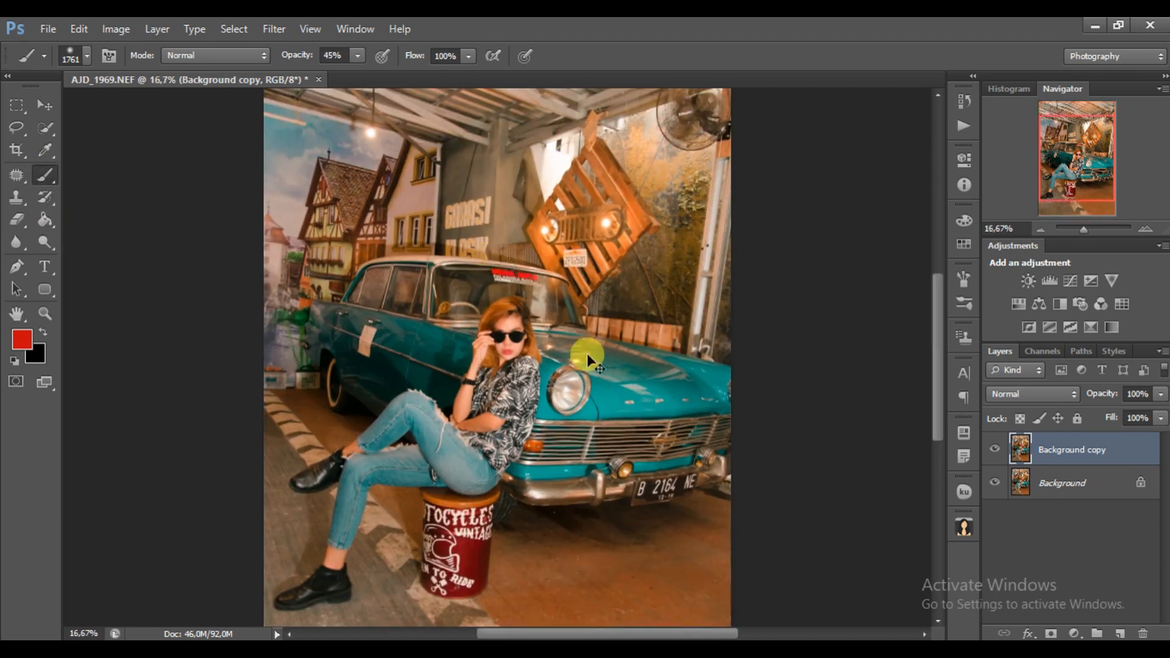
{"action": "scroll", "coordinate": [587, 353], "scroll_direction": "down", "scroll_amount": 2}
{"action": "scroll", "coordinate": [587, 354], "scroll_direction": "down", "scroll_amount": 1}
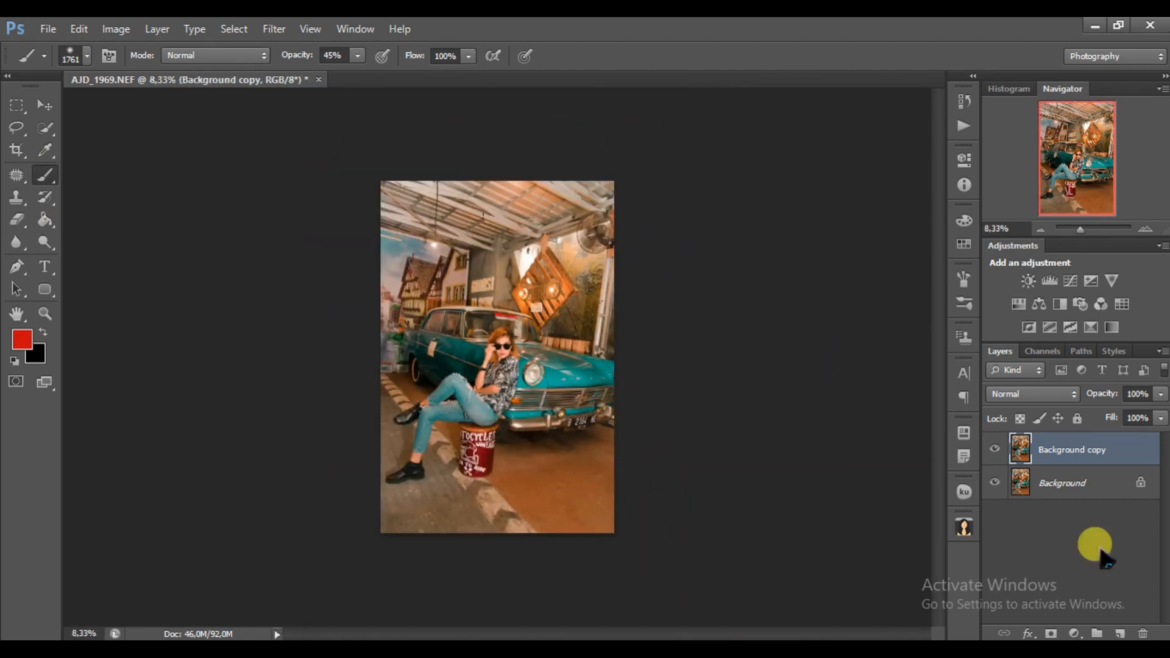
Add a Selective Color layer, adjust the cyan, yellow and black of its Reds, and make white the foreground colour
{"action": "left_click", "coordinate": [1073, 634]}
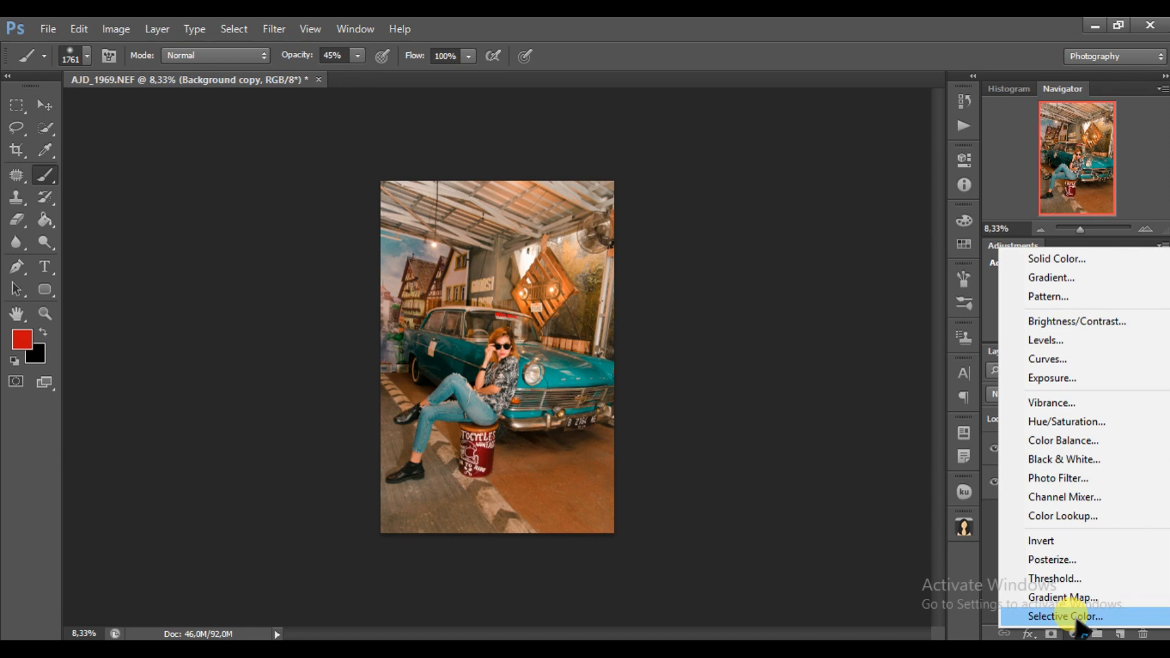
{"action": "left_click", "coordinate": [1065, 616]}
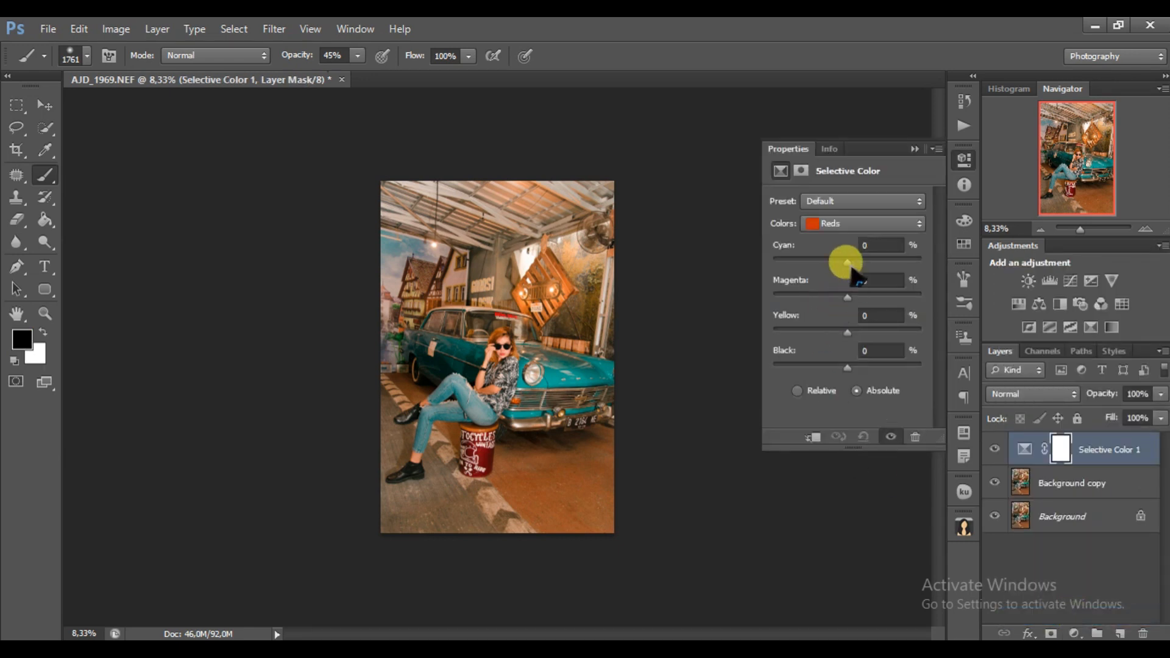
{"action": "left_click_drag", "start_coordinate": [837, 261], "coordinate": [839, 261]}
{"action": "left_click_drag", "start_coordinate": [847, 333], "coordinate": [859, 369]}
{"action": "left_click", "coordinate": [914, 149]}
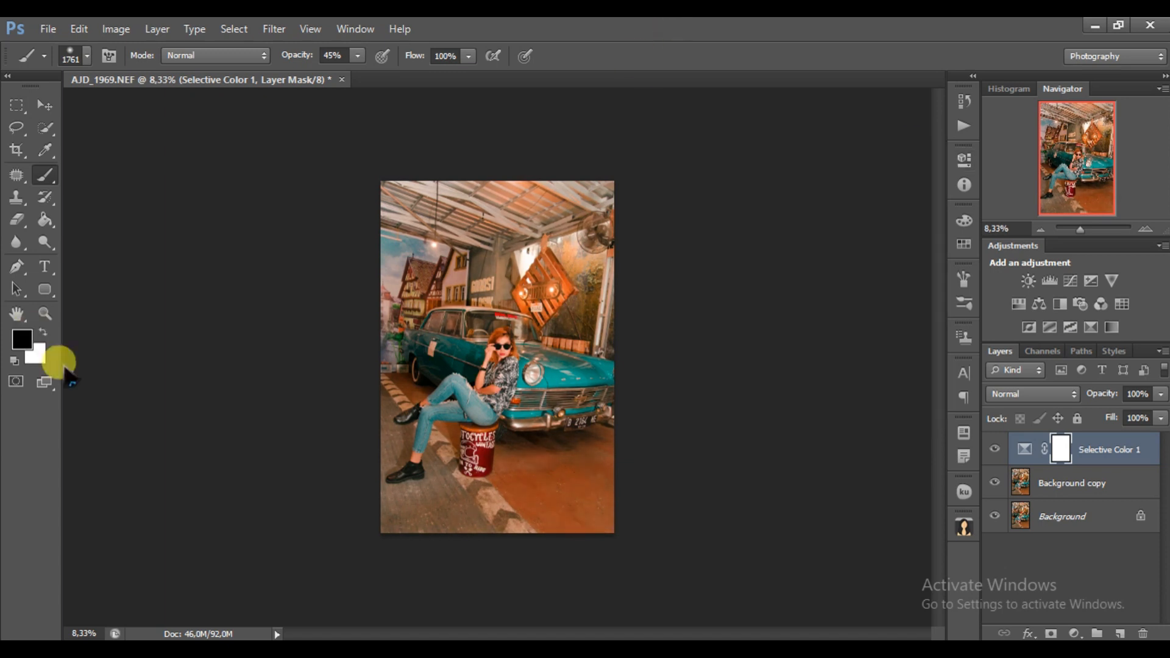
{"action": "left_click", "coordinate": [43, 332]}
{"action": "left_click", "coordinate": [1074, 634]}
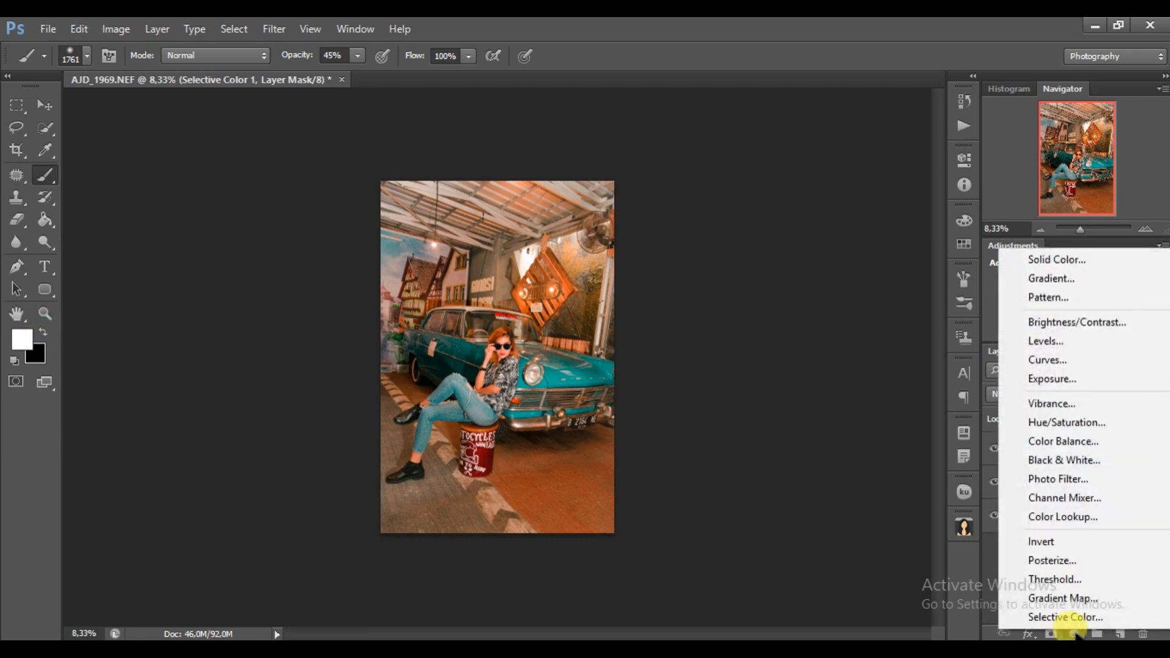
{"action": "left_click", "coordinate": [1042, 541]}
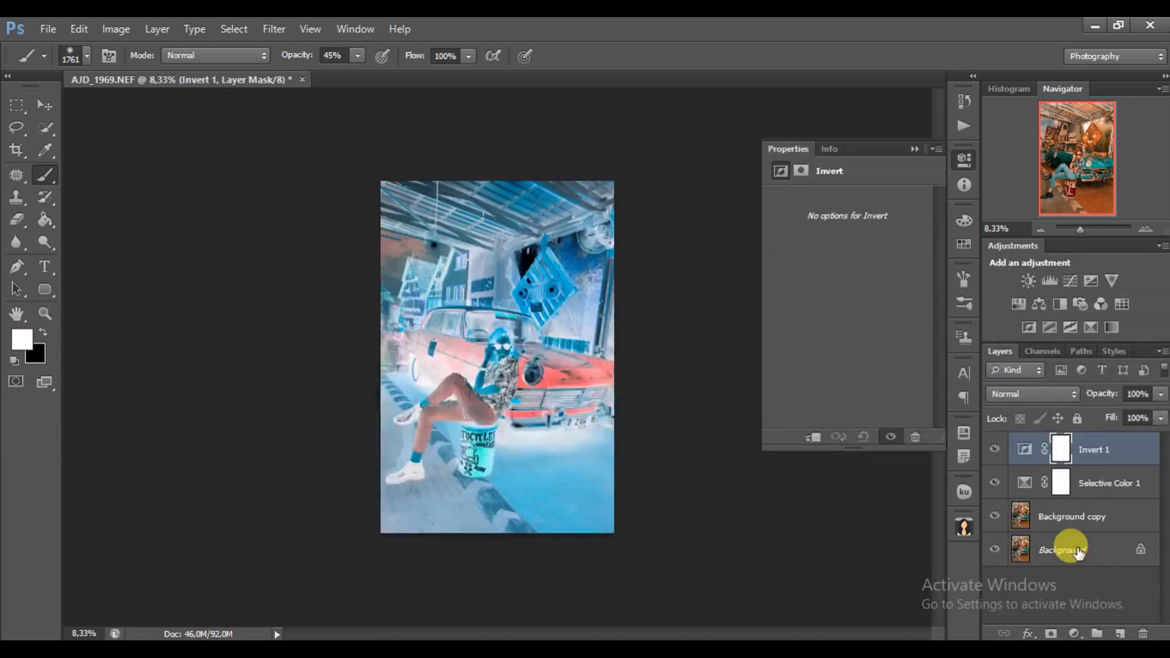
{"action": "key", "text": "ctrl+z"}
{"action": "left_click", "coordinate": [914, 149]}
{"action": "right_click", "coordinate": [1060, 449]}
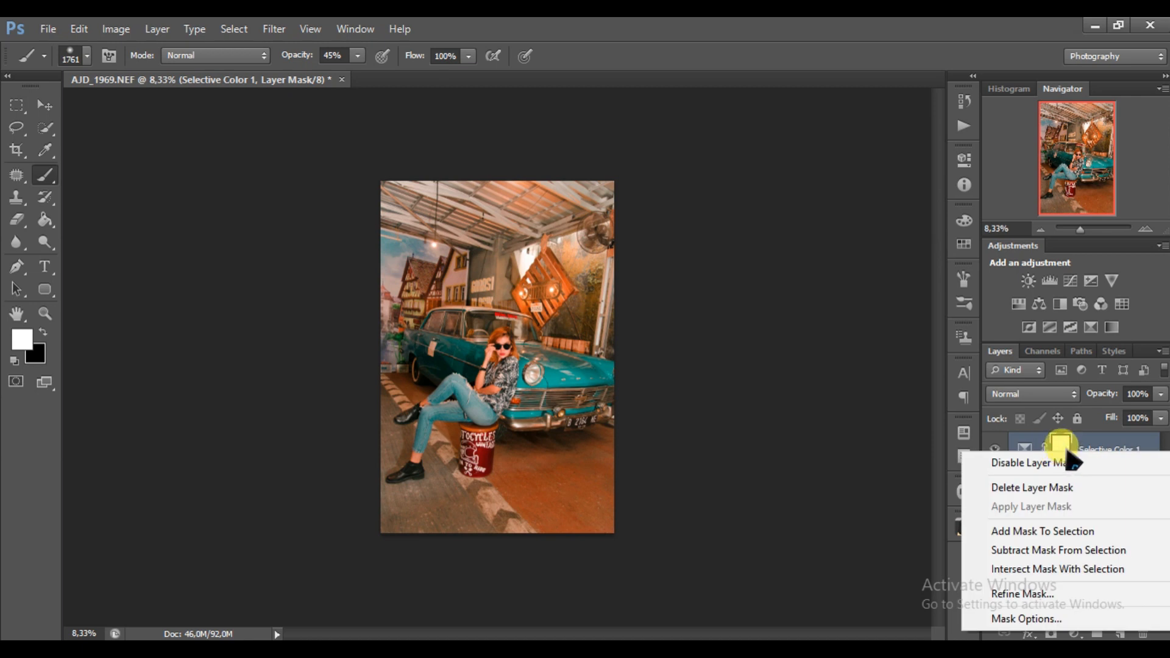
{"action": "left_click", "coordinate": [1089, 449]}
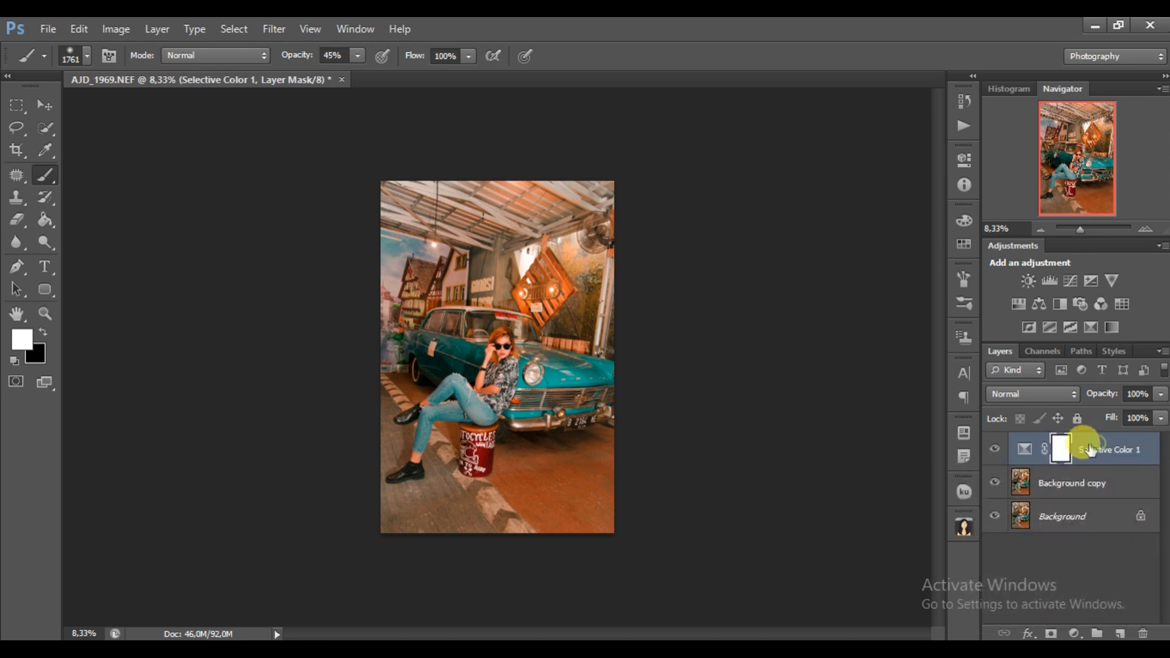
Invert the Selective Color 1 mask to black and paint white over the floor beside the drum with a smaller brush at 45% opacity
{"action": "key", "text": "ctrl+i"}
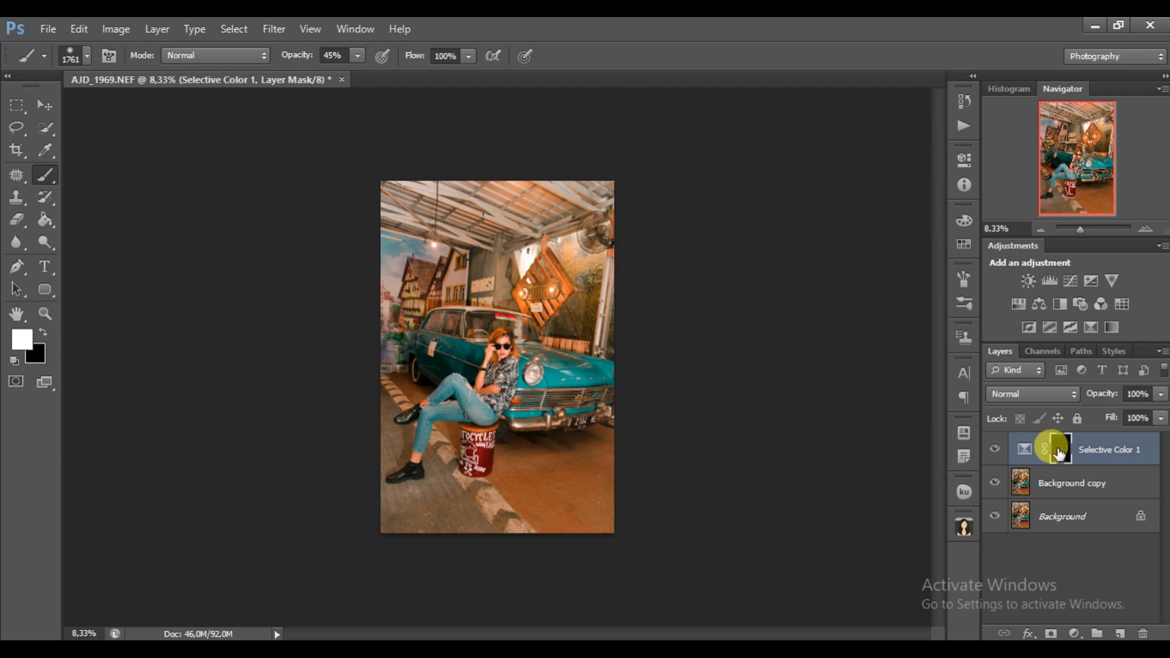
{"action": "key", "text": "bracketleft"}
{"action": "key", "text": "bracketleft"}
{"action": "key", "text": "bracketleft"}
{"action": "key", "text": "bracketleft"}
{"action": "key", "text": "bracketleft"}
{"action": "key", "text": "bracketleft"}
{"action": "key", "text": "bracketleft"}
{"action": "key", "text": "bracketleft"}
{"action": "key", "text": "bracketleft"}
{"action": "key", "text": "bracketleft"}
{"action": "key", "text": "bracketleft"}
{"action": "key", "text": "bracketleft"}
{"action": "mouse_move", "coordinate": [551, 426]}
{"action": "left_mouse_down"}
{"action": "mouse_move", "coordinate": [544, 519]}
{"action": "mouse_move", "coordinate": [568, 512]}
{"action": "mouse_move", "coordinate": [596, 483]}
{"action": "left_mouse_up"}
Raise the brush opacity to 100% and continue painting the mask white across the floor and background, with the brush reduced to 400
{"action": "left_click", "coordinate": [358, 56]}
{"action": "left_click_drag", "start_coordinate": [373, 79], "coordinate": [603, 37]}
{"action": "mouse_move", "coordinate": [508, 452]}
{"action": "left_mouse_down"}
{"action": "mouse_move", "coordinate": [552, 400]}
{"action": "mouse_move", "coordinate": [576, 402]}
{"action": "mouse_move", "coordinate": [564, 457]}
{"action": "mouse_move", "coordinate": [583, 434]}
{"action": "mouse_move", "coordinate": [547, 309]}
{"action": "mouse_move", "coordinate": [519, 268]}
{"action": "mouse_move", "coordinate": [567, 303]}
{"action": "mouse_move", "coordinate": [550, 260]}
{"action": "mouse_move", "coordinate": [579, 228]}
{"action": "mouse_move", "coordinate": [514, 199]}
{"action": "mouse_move", "coordinate": [479, 246]}
{"action": "mouse_move", "coordinate": [484, 303]}
{"action": "mouse_move", "coordinate": [390, 278]}
{"action": "mouse_move", "coordinate": [395, 375]}
{"action": "mouse_move", "coordinate": [364, 383]}
{"action": "mouse_move", "coordinate": [462, 502]}
{"action": "mouse_move", "coordinate": [457, 478]}
{"action": "mouse_move", "coordinate": [500, 518]}
{"action": "mouse_move", "coordinate": [444, 440]}
{"action": "mouse_move", "coordinate": [471, 531]}
{"action": "mouse_move", "coordinate": [448, 510]}
{"action": "mouse_move", "coordinate": [393, 512]}
{"action": "mouse_move", "coordinate": [453, 478]}
{"action": "mouse_move", "coordinate": [423, 488]}
{"action": "mouse_move", "coordinate": [525, 495]}
{"action": "mouse_move", "coordinate": [553, 462]}
{"action": "mouse_move", "coordinate": [615, 453]}
{"action": "left_mouse_up"}
{"action": "key", "text": "bracketleft"}
{"action": "key", "text": "bracketleft"}
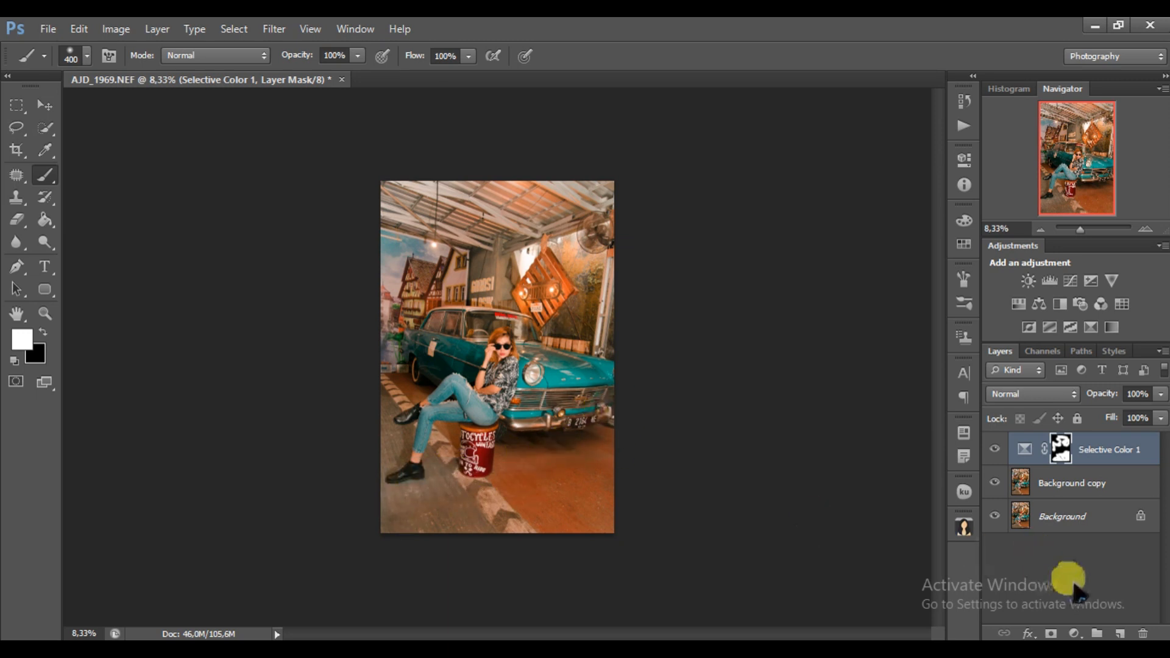
Enlarge the brush to 1300 and paint the rest of the Selective Color 1 mask white over the car and background, leaving the woman masked
{"action": "key", "text": "bracketright"}
{"action": "key", "text": "bracketright"}
{"action": "key", "text": "bracketright"}
{"action": "key", "text": "bracketright"}
{"action": "key", "text": "bracketright"}
{"action": "key", "text": "bracketright"}
{"action": "key", "text": "bracketright"}
{"action": "key", "text": "bracketright"}
{"action": "key", "text": "bracketright"}
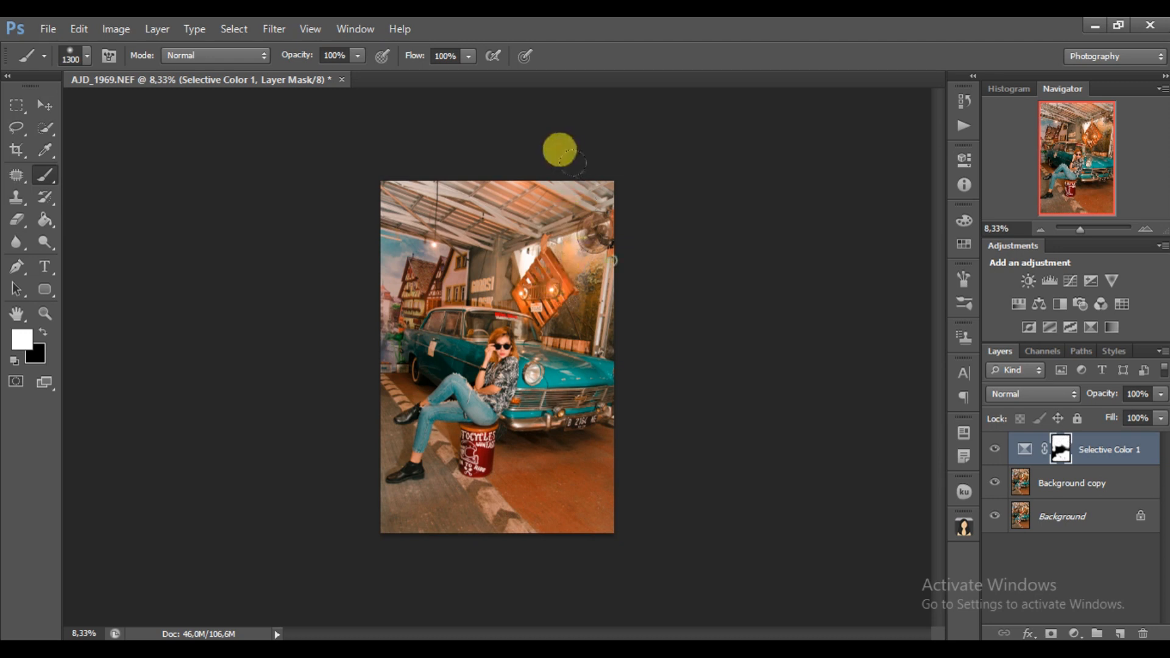
{"action": "left_click", "coordinate": [558, 359]}
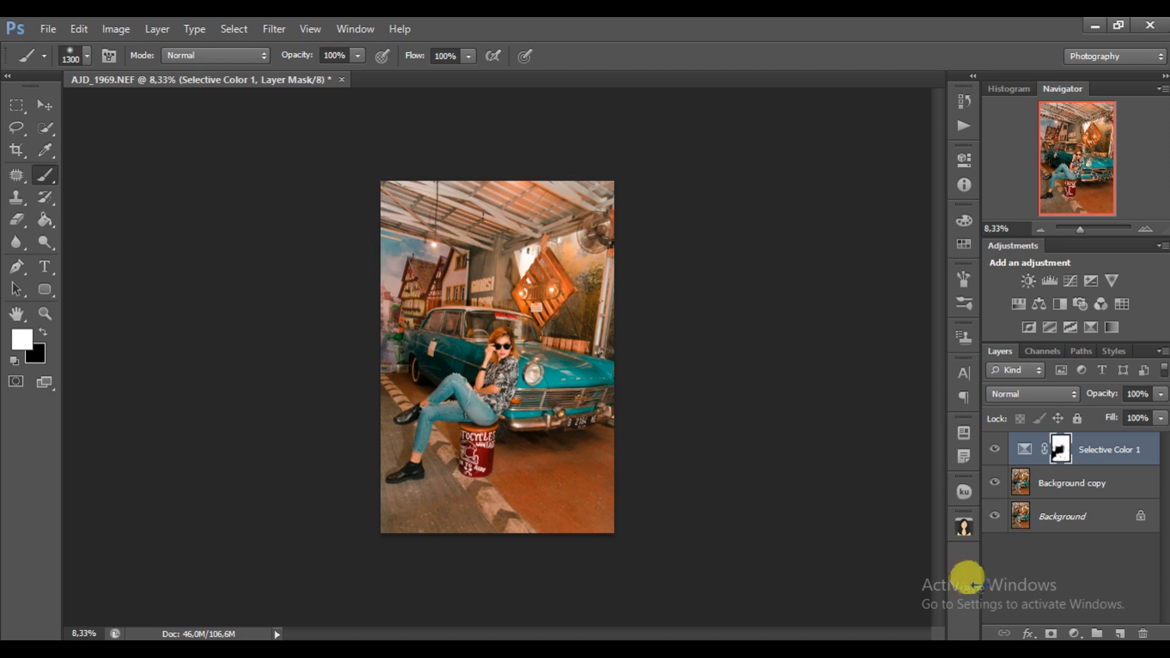
Add a second Selective Color layer with Yellows set to cyan -2, magenta +2, yellow -5 and black +8
{"action": "left_click", "coordinate": [1076, 635]}
{"action": "left_click", "coordinate": [1066, 616]}
{"action": "left_click", "coordinate": [848, 226]}
{"action": "left_click", "coordinate": [851, 256]}
{"action": "mouse_move", "coordinate": [847, 258]}
{"action": "left_mouse_down"}
{"action": "mouse_move", "coordinate": [862, 261]}
{"action": "mouse_move", "coordinate": [848, 264]}
{"action": "left_mouse_up"}
{"action": "left_click_drag", "start_coordinate": [847, 296], "coordinate": [854, 366]}
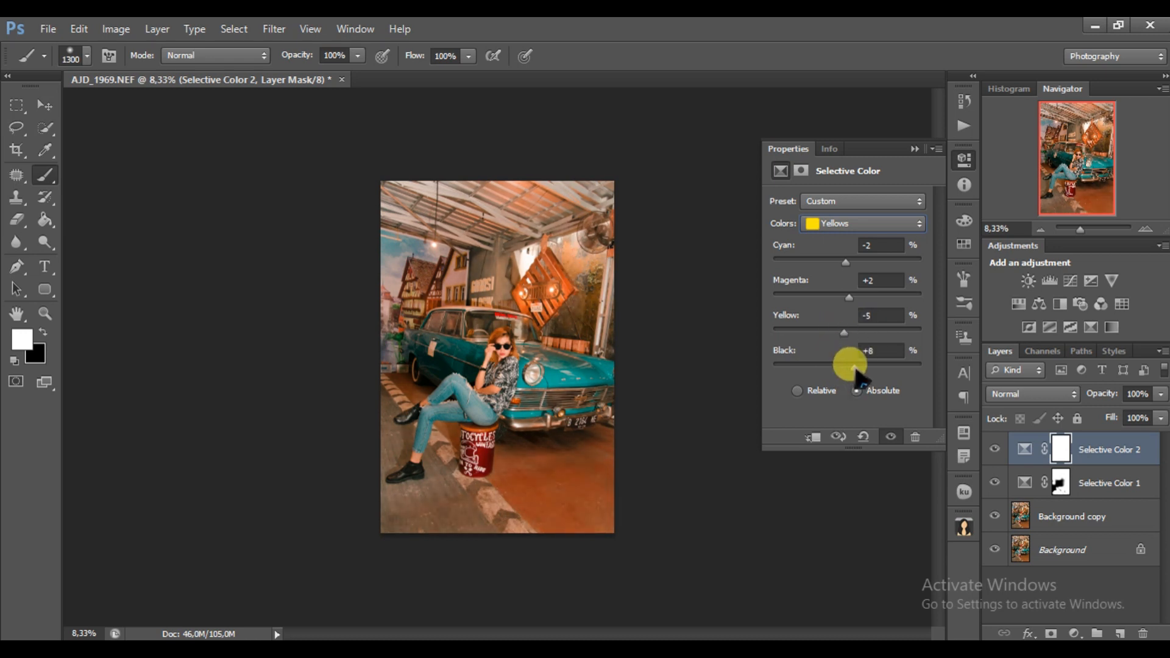
{"action": "left_click", "coordinate": [914, 148]}
Invert the Selective Color 2 mask to black and paint white over the surroundings, leaving the woman masked
{"action": "left_click", "coordinate": [1049, 448]}
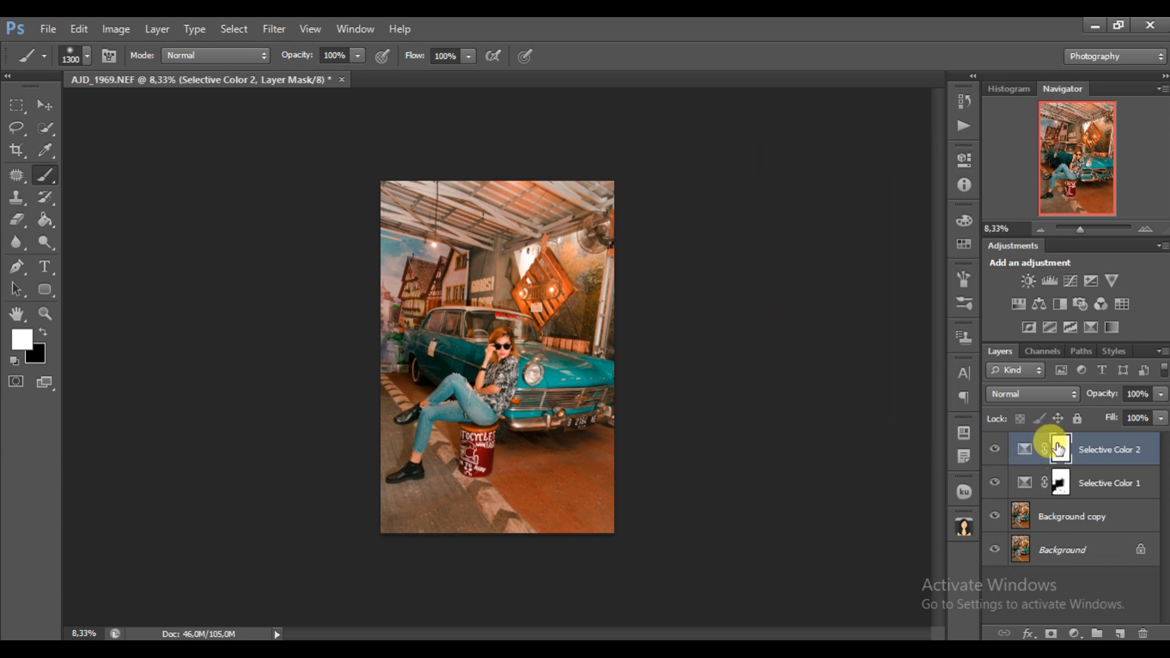
{"action": "key", "text": "ctrl+i"}
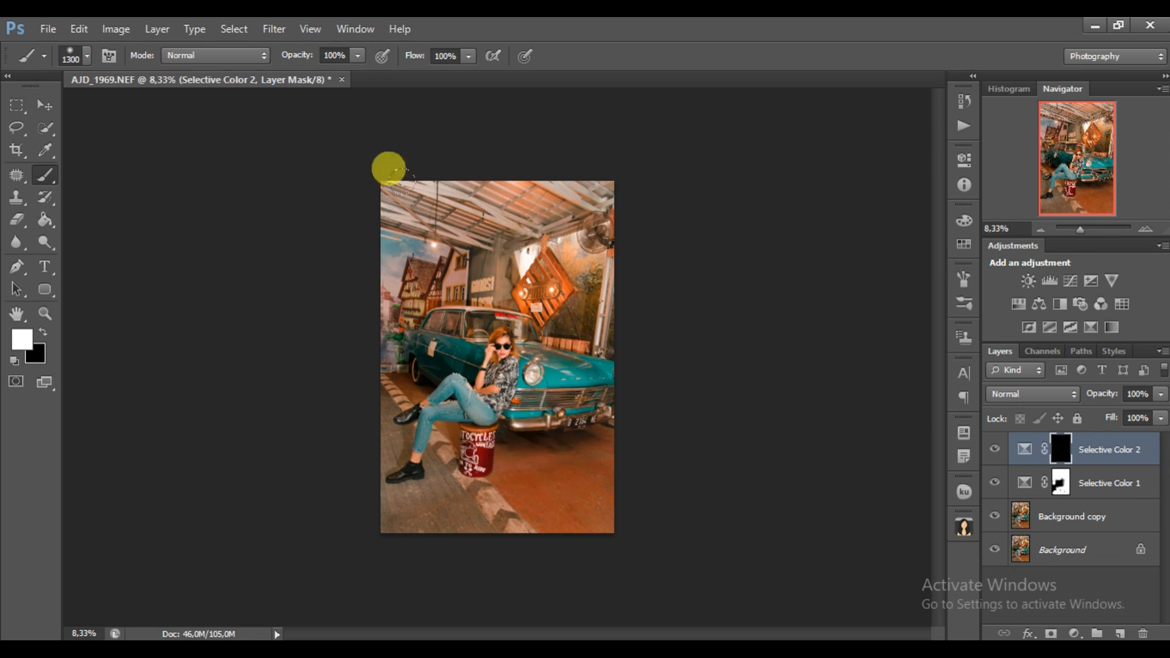
{"action": "mouse_move", "coordinate": [563, 262]}
{"action": "left_mouse_down"}
{"action": "mouse_move", "coordinate": [538, 461]}
{"action": "mouse_move", "coordinate": [433, 496]}
{"action": "mouse_move", "coordinate": [454, 465]}
{"action": "left_mouse_up"}
{"action": "key", "text": "ctrl+plus"}
{"action": "key", "text": "ctrl+plus"}
{"action": "key", "text": "ctrl+plus"}
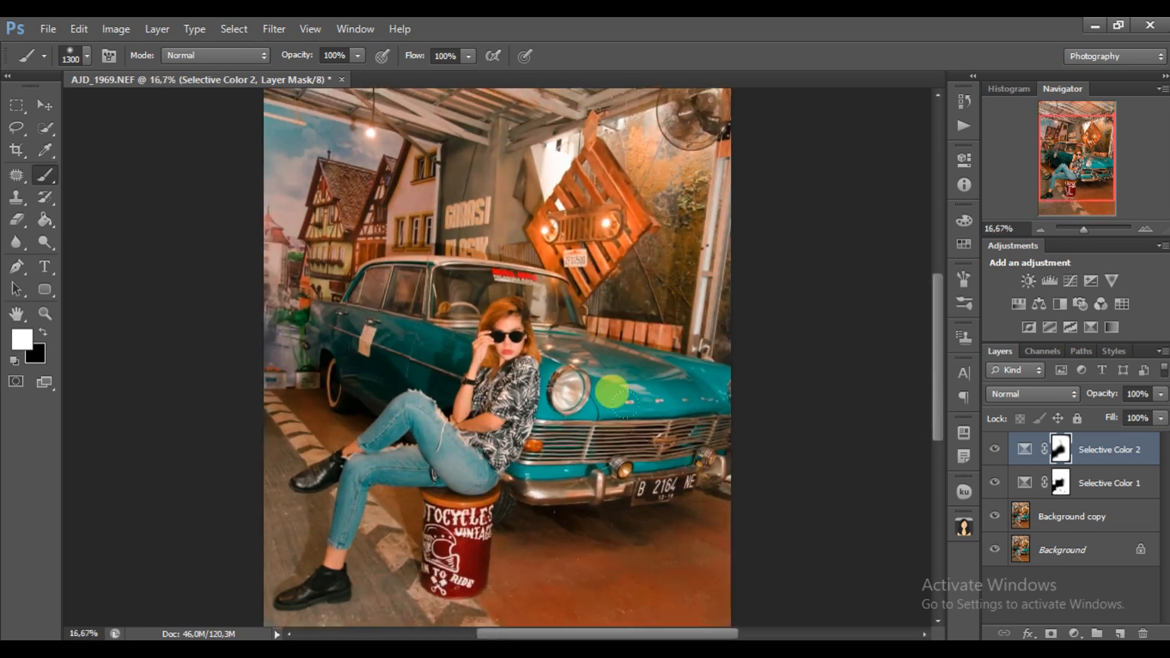
{"action": "key", "text": "ctrl+minus"}
{"action": "key", "text": "ctrl+minus"}
Add a third Selective Color layer with Cyans set to cyan +30, magenta +22, yellow -6 and black -1
{"action": "left_click", "coordinate": [1074, 633]}
{"action": "left_click", "coordinate": [1063, 627]}
{"action": "left_click", "coordinate": [853, 224]}
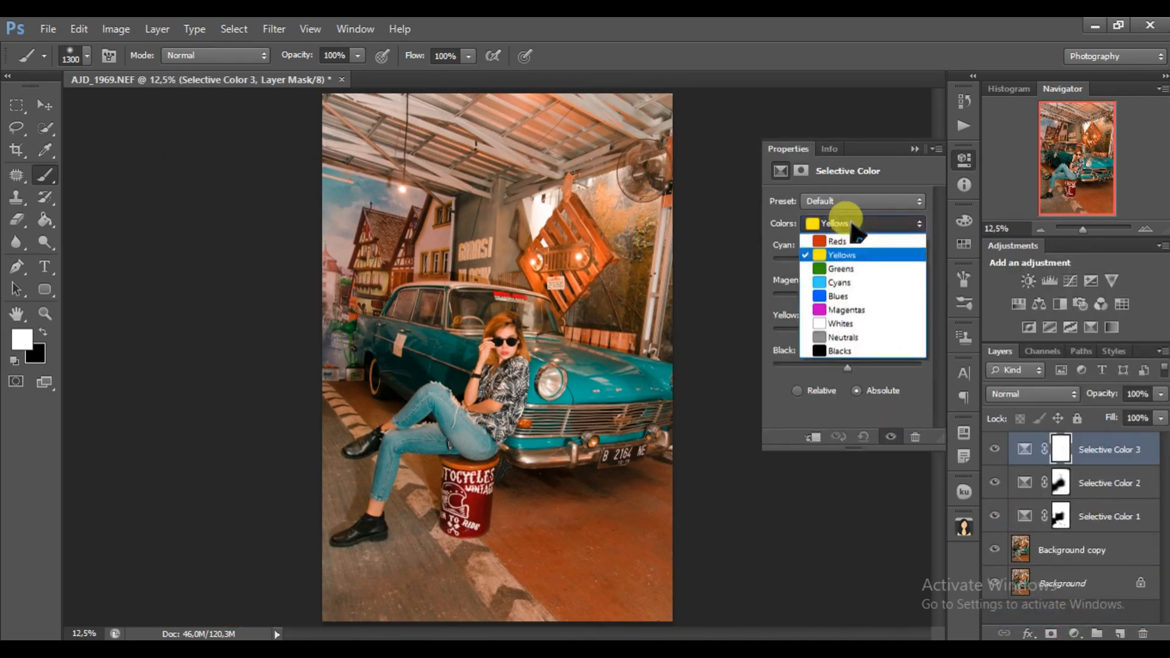
{"action": "left_click", "coordinate": [839, 282]}
{"action": "left_click_drag", "start_coordinate": [846, 257], "coordinate": [869, 258]}
{"action": "mouse_move", "coordinate": [847, 297]}
{"action": "left_mouse_down"}
{"action": "mouse_move", "coordinate": [810, 299]}
{"action": "mouse_move", "coordinate": [864, 298]}
{"action": "left_mouse_up"}
{"action": "left_click_drag", "start_coordinate": [847, 332], "coordinate": [845, 367]}
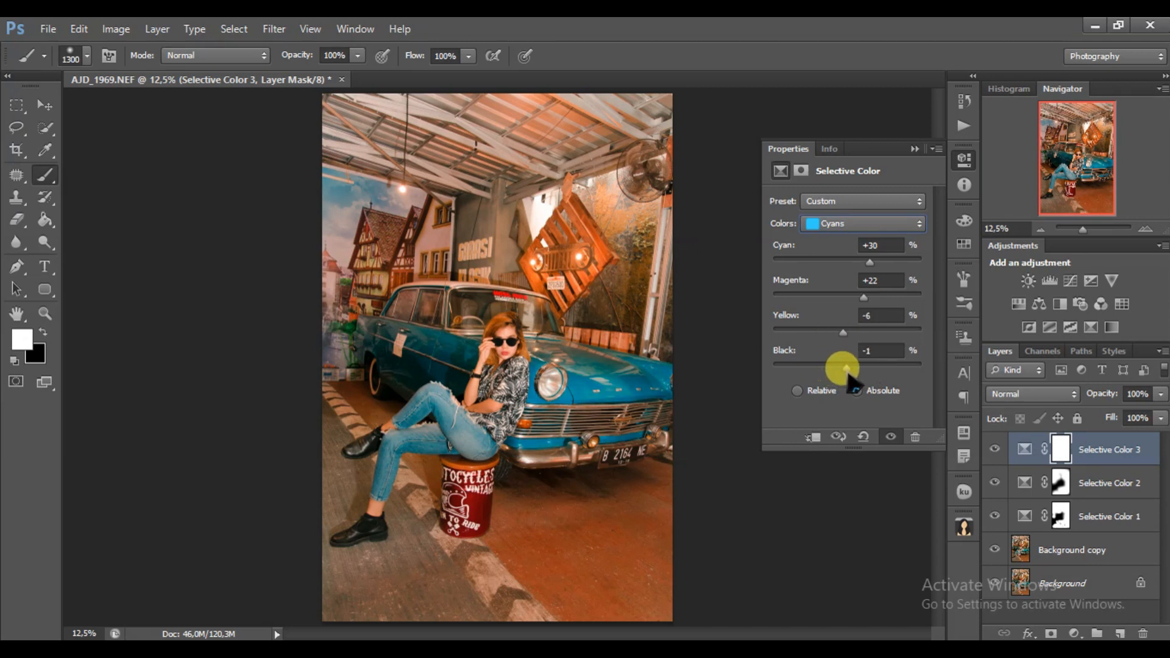
{"action": "left_click", "coordinate": [914, 148]}
{"action": "key", "text": "ctrl+minus"}
{"action": "key", "text": "ctrl+minus"}
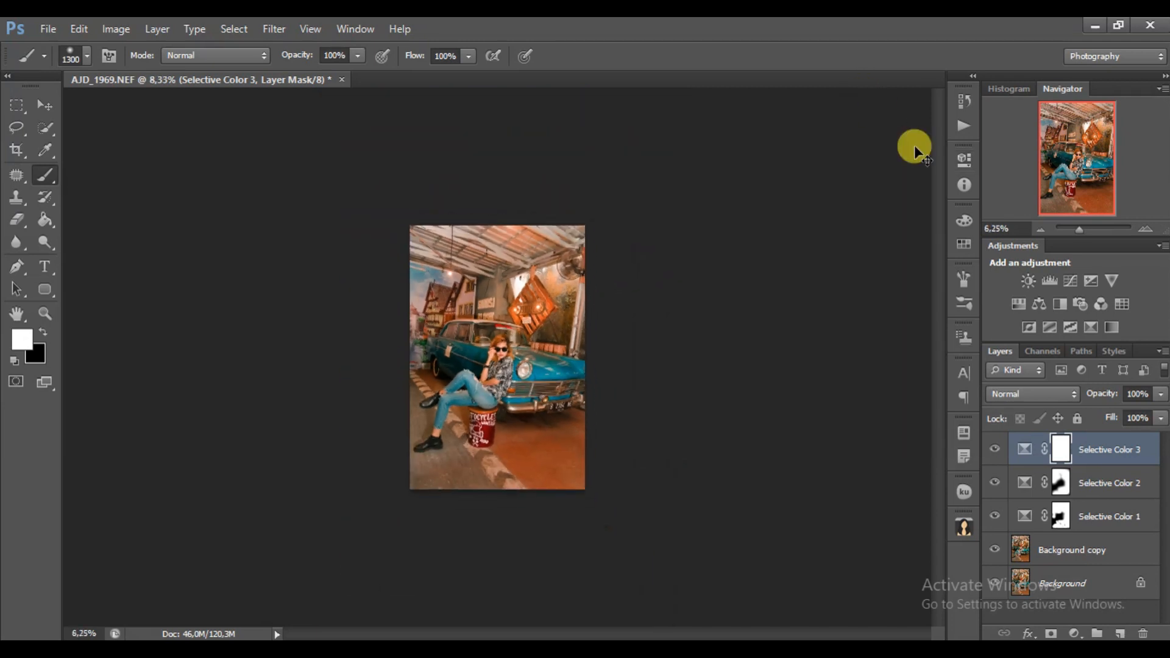
{"action": "key", "text": "ctrl+plus"}
{"action": "key", "text": "ctrl+plus"}
{"action": "key", "text": "ctrl+minus"}
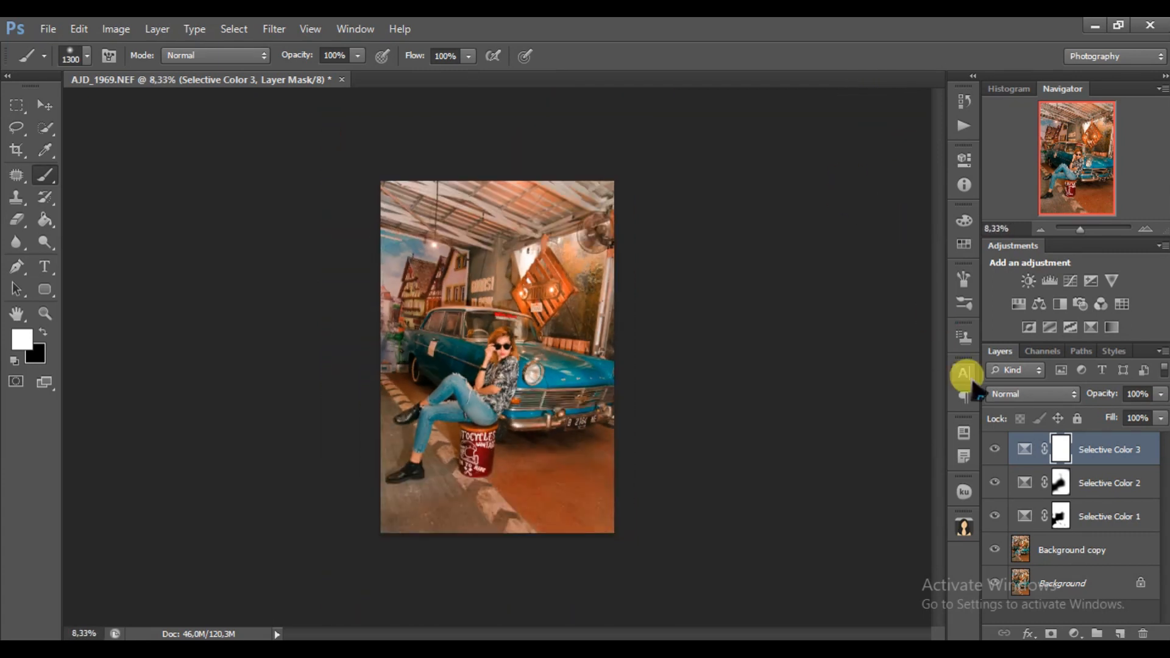
Add a fourth Selective Color layer with Blacks set to cyan +3, magenta -1, yellow 0 and black +1
{"action": "left_click", "coordinate": [1073, 634]}
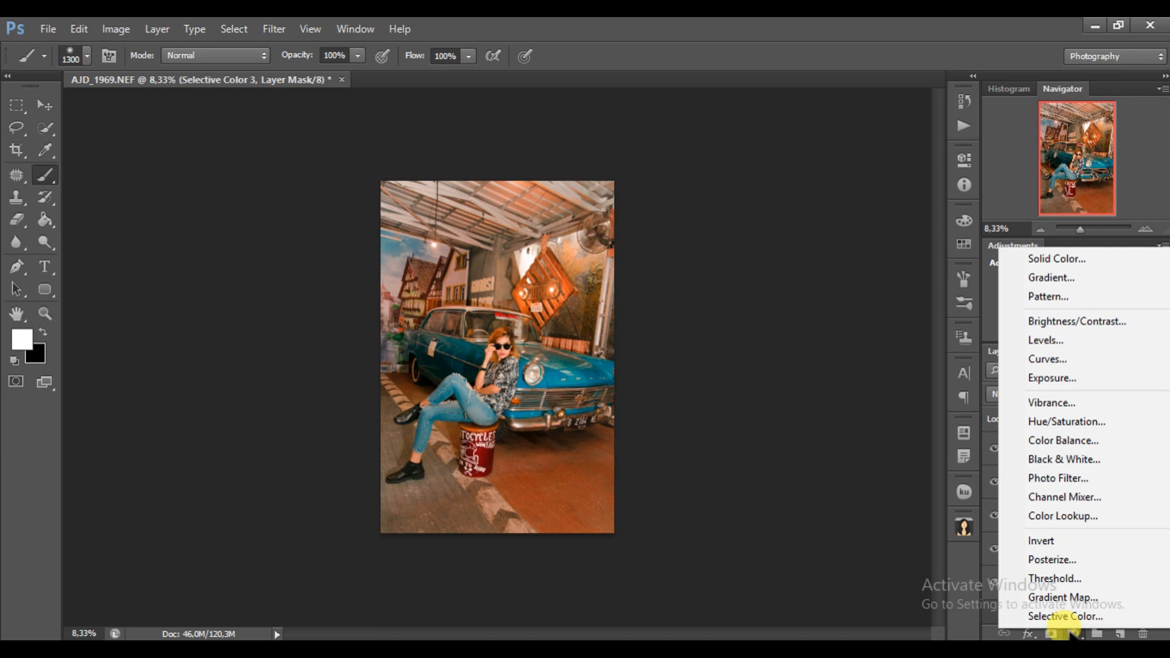
{"action": "left_click", "coordinate": [1066, 616]}
{"action": "left_click", "coordinate": [830, 223]}
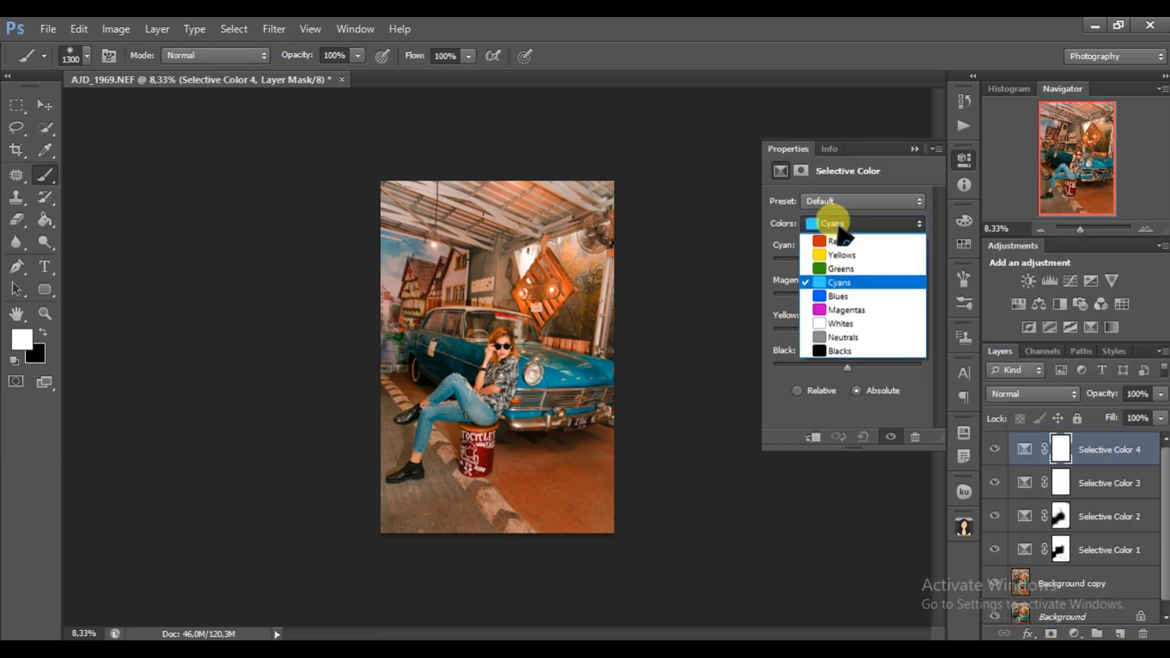
{"action": "left_click", "coordinate": [845, 351]}
{"action": "left_click_drag", "start_coordinate": [850, 259], "coordinate": [855, 261]}
{"action": "left_click", "coordinate": [846, 295]}
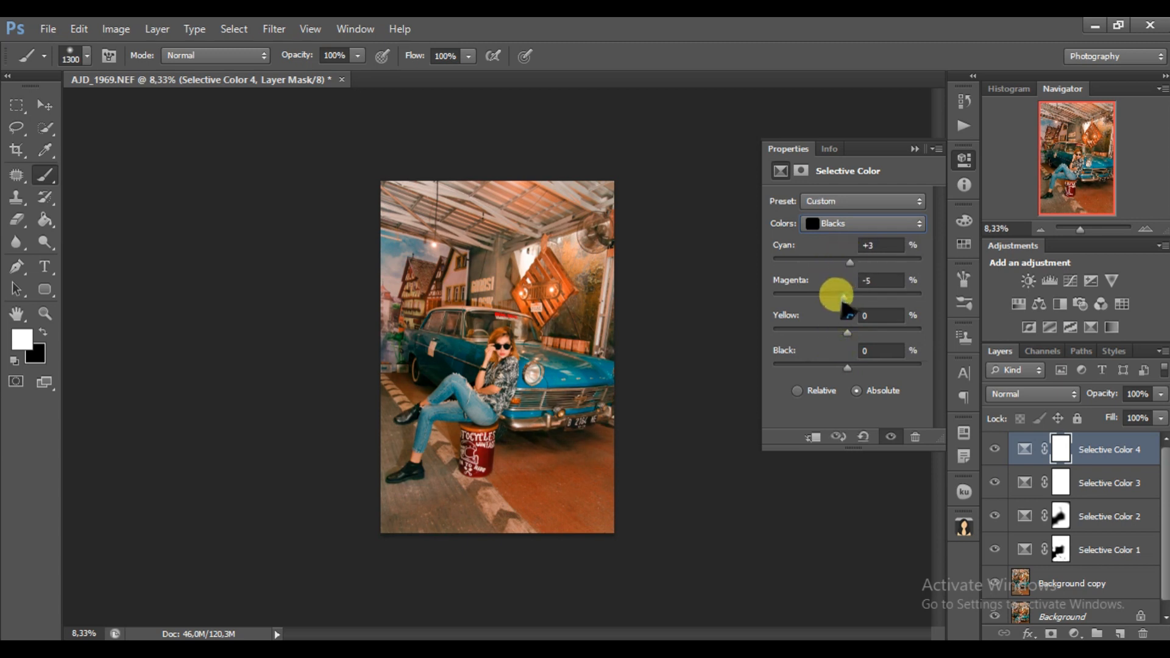
{"action": "left_click_drag", "start_coordinate": [847, 332], "coordinate": [845, 331]}
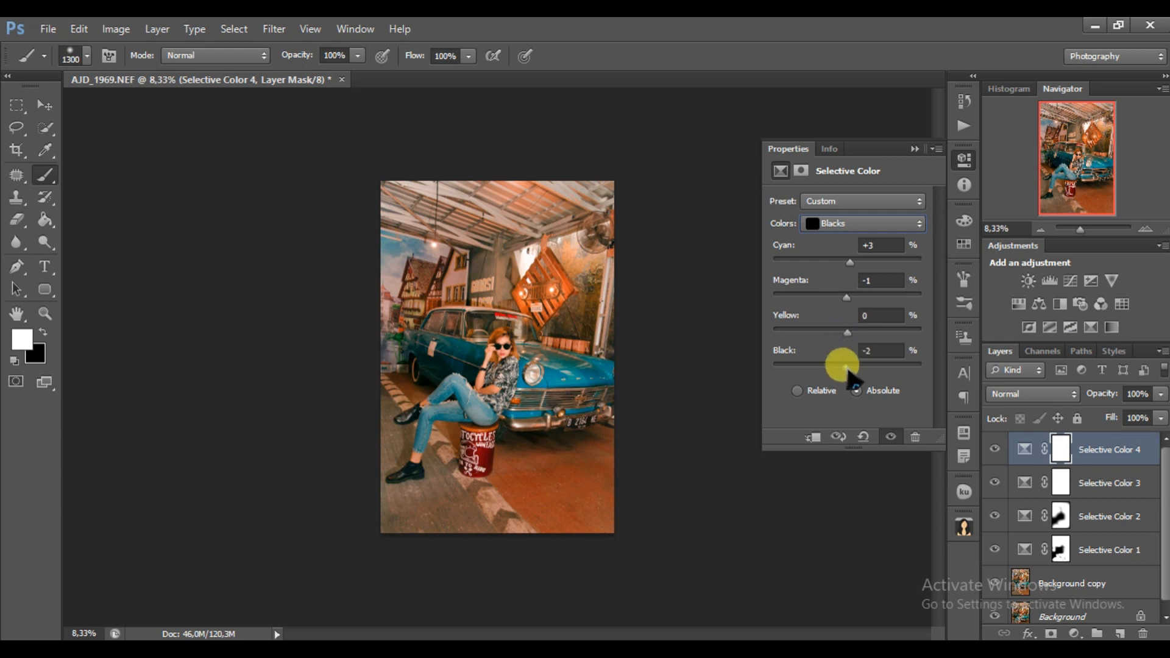
{"action": "left_click", "coordinate": [914, 150]}
{"action": "key", "text": "ctrl+plus"}
{"action": "key", "text": "ctrl+minus"}
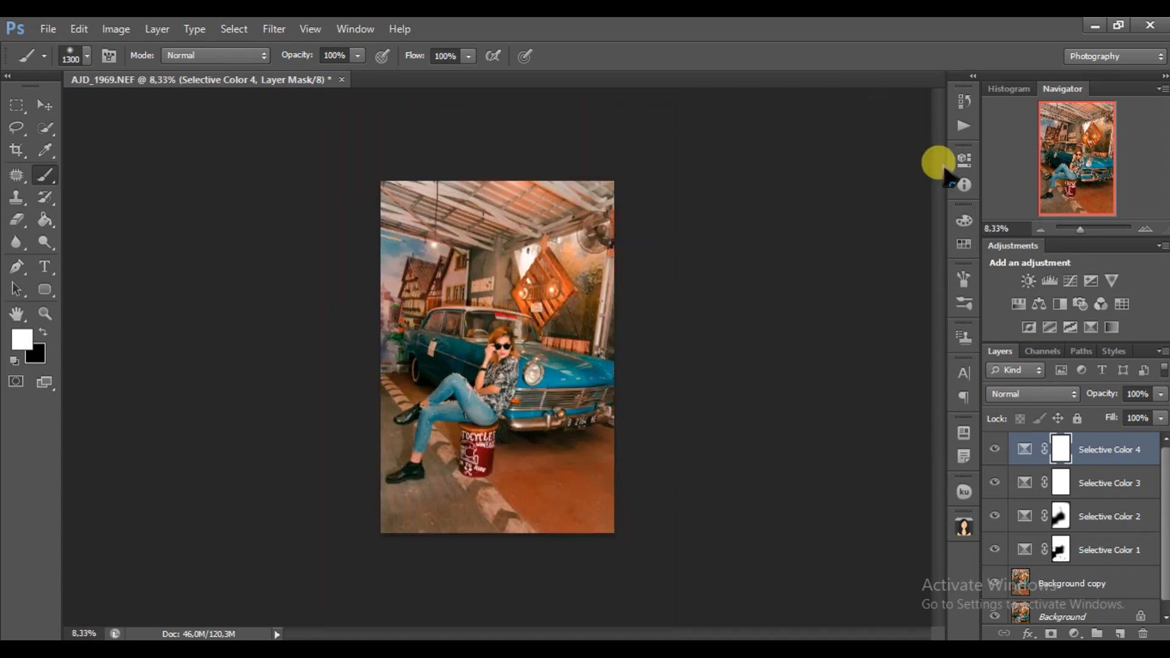
Add a Color Lookup layer and, after previewing other 3DLUT files, choose EdgyAmber.3DL
{"action": "left_click", "coordinate": [1075, 633]}
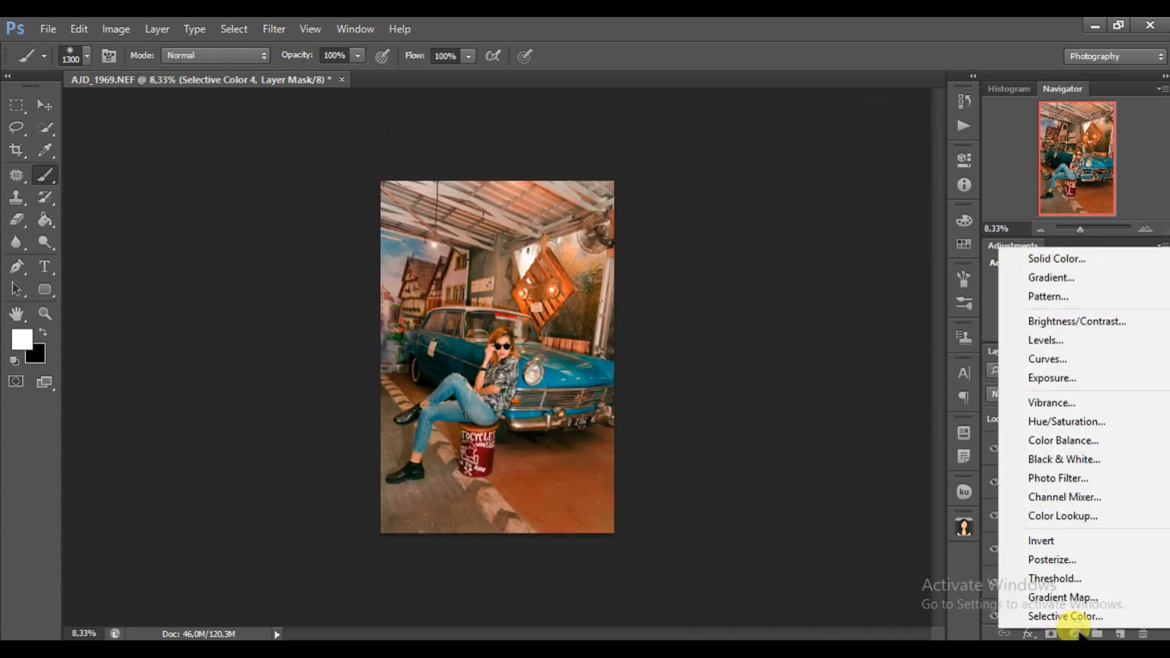
{"action": "left_click", "coordinate": [1080, 516]}
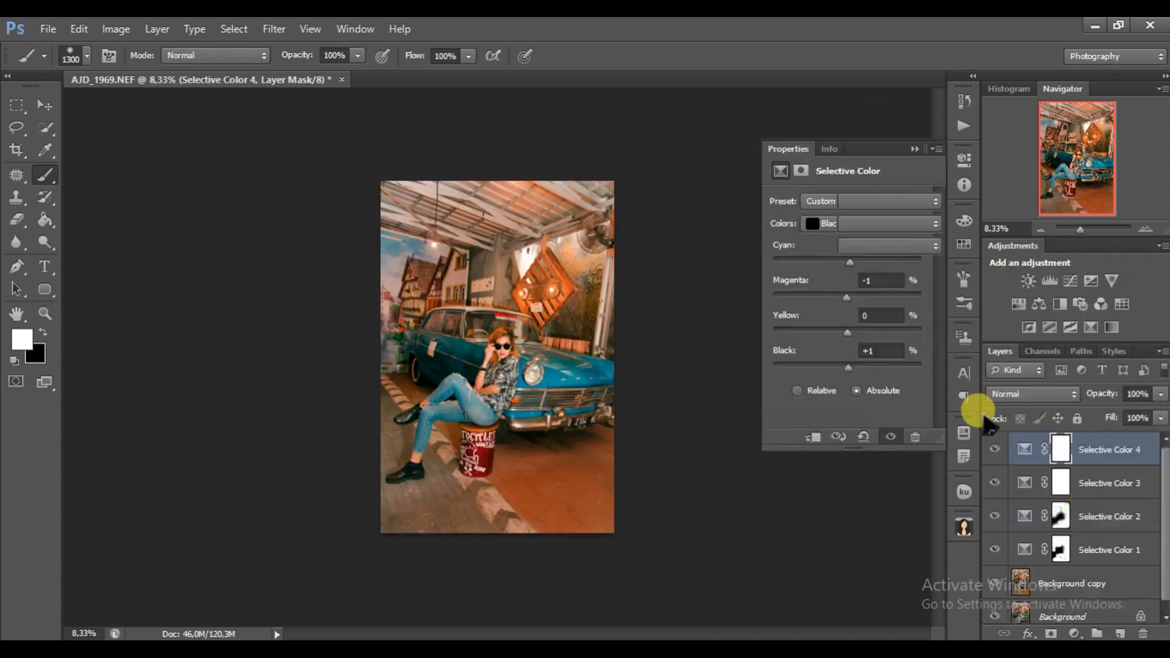
{"action": "left_click", "coordinate": [878, 201]}
{"action": "left_click", "coordinate": [883, 224]}
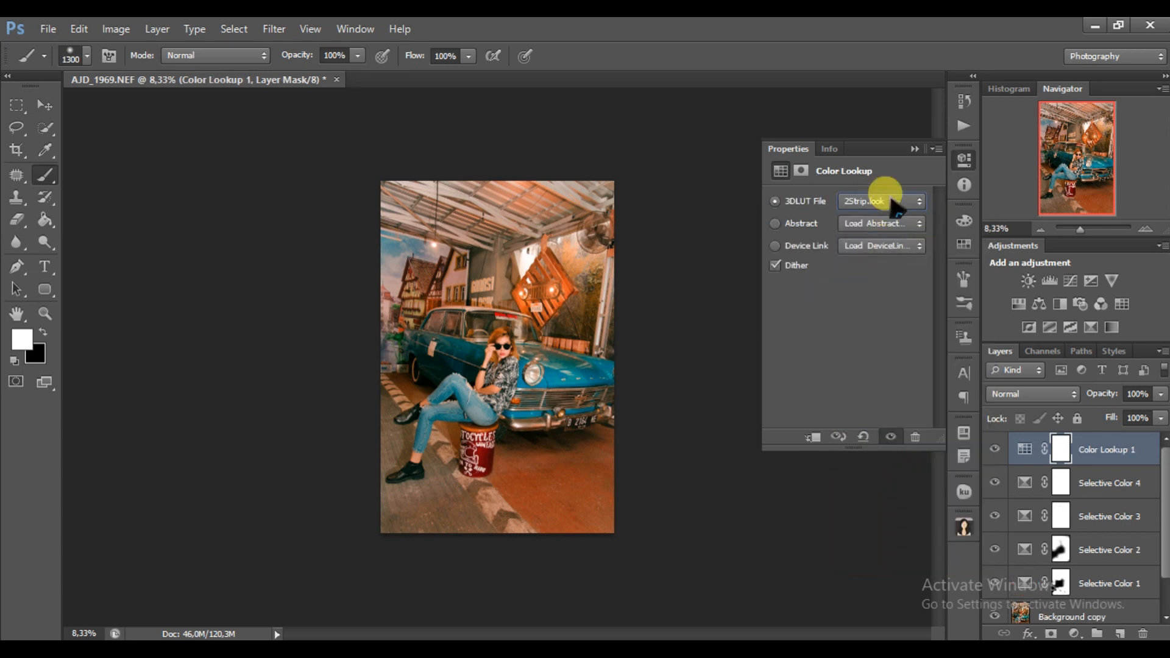
{"action": "scroll", "coordinate": [885, 209], "scroll_direction": "down", "scroll_amount": 1}
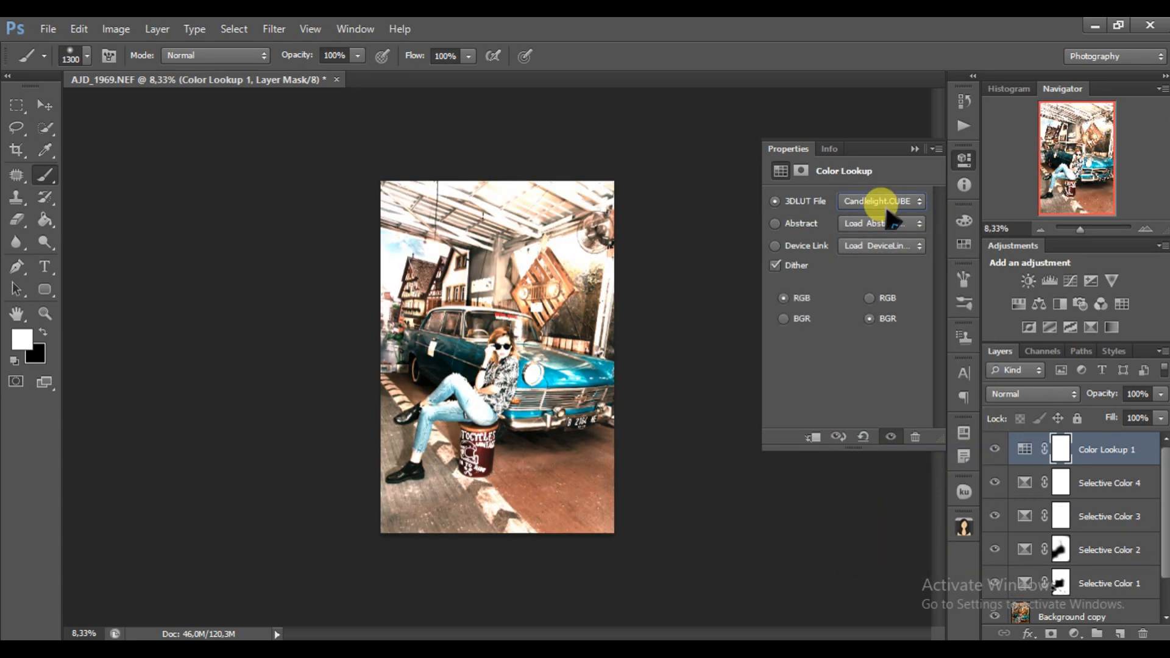
{"action": "scroll", "coordinate": [886, 211], "scroll_direction": "down", "scroll_amount": 1}
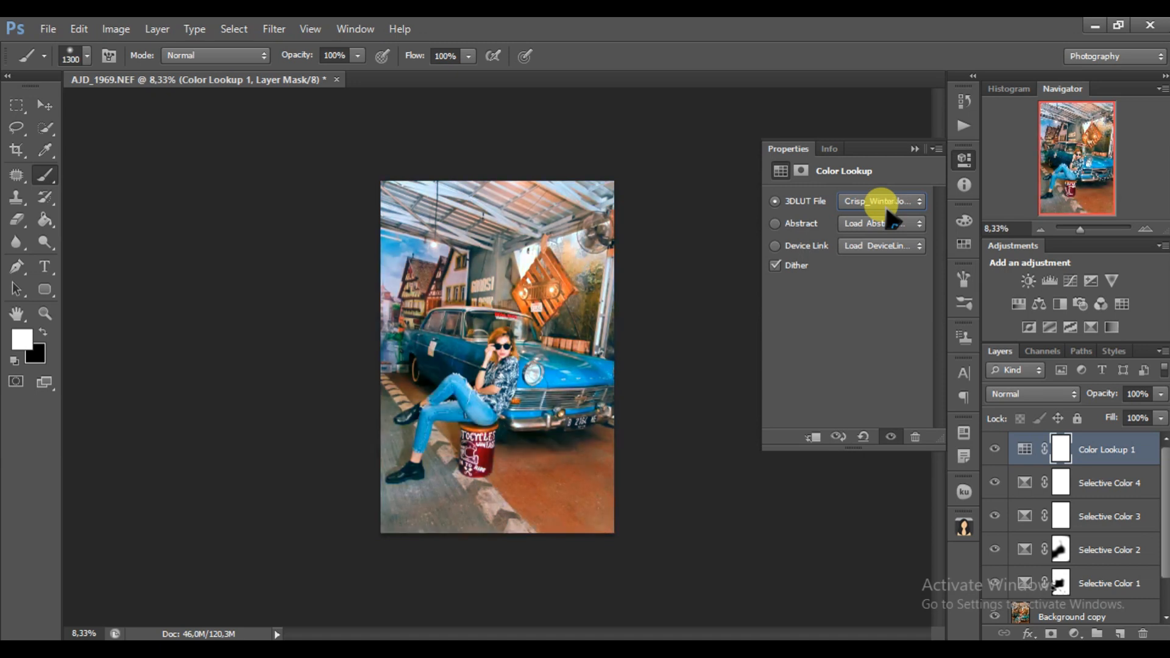
{"action": "scroll", "coordinate": [886, 209], "scroll_direction": "down", "scroll_amount": 3}
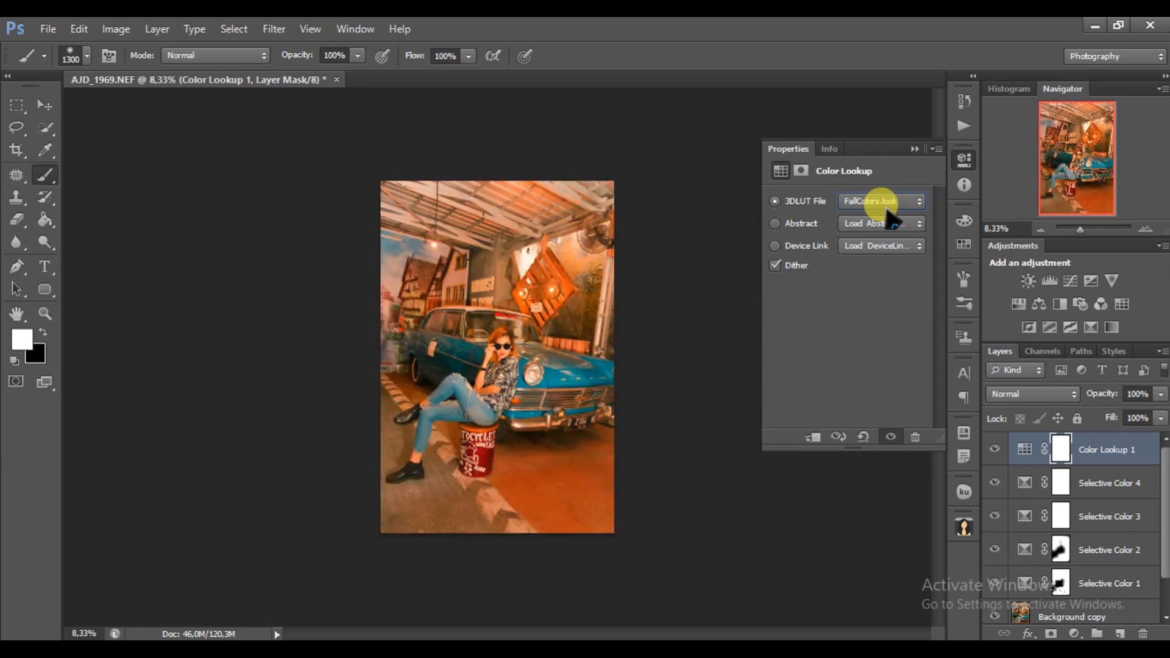
{"action": "scroll", "coordinate": [887, 209], "scroll_direction": "up", "scroll_amount": 2}
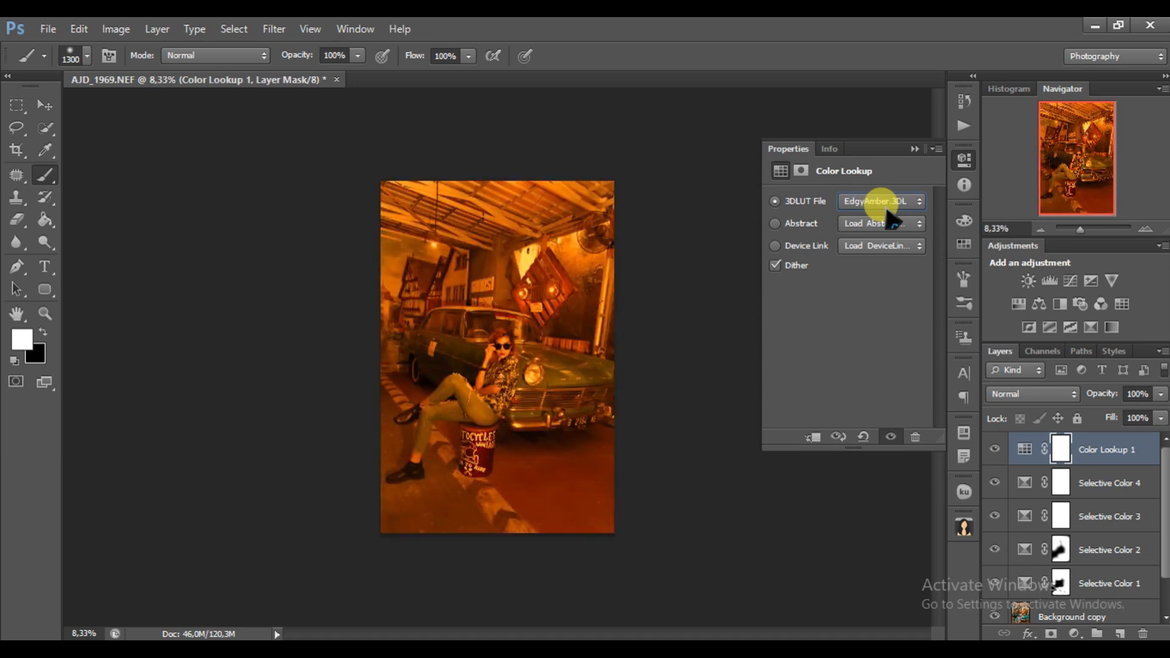
Try different blend modes on the Color Lookup layer, including Multiply and Color
{"action": "left_click", "coordinate": [1036, 393]}
{"action": "left_click", "coordinate": [1030, 429]}
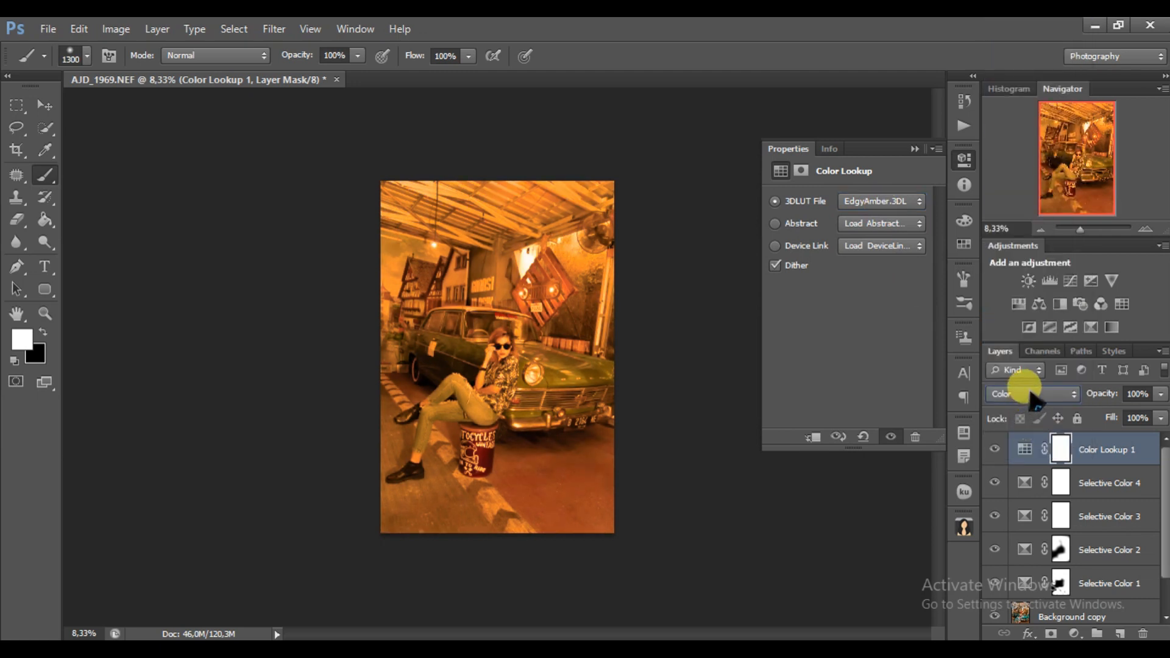
{"action": "left_click", "coordinate": [1035, 395]}
{"action": "left_click", "coordinate": [1028, 245]}
{"action": "left_click", "coordinate": [1037, 394]}
{"action": "left_click", "coordinate": [1023, 177]}
{"action": "left_click", "coordinate": [1036, 393]}
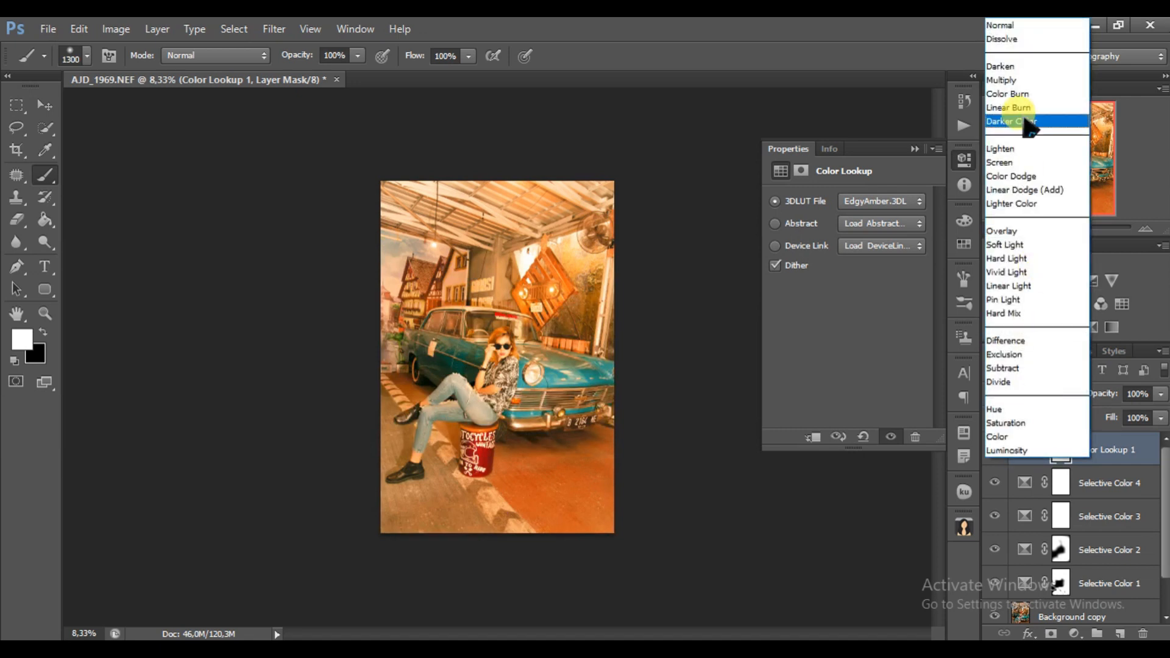
{"action": "left_click", "coordinate": [1011, 80]}
{"action": "key", "text": "ctrl+plus"}
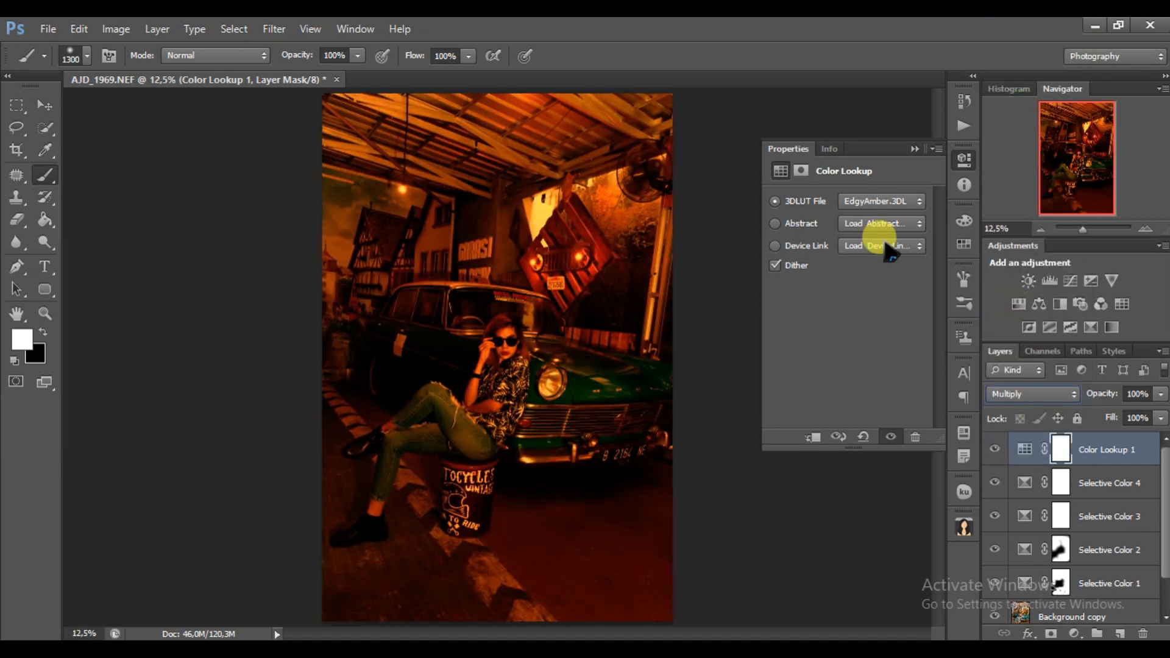
{"action": "left_click", "coordinate": [914, 149]}
{"action": "left_click", "coordinate": [1061, 398]}
{"action": "left_click", "coordinate": [1038, 432]}
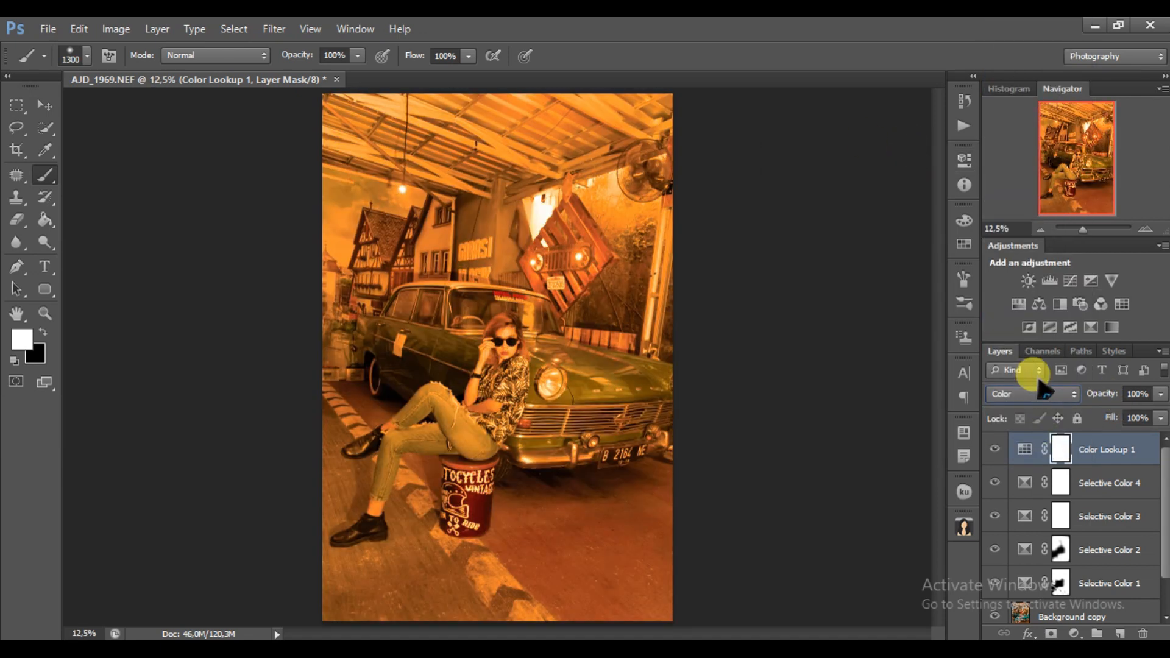
Set the Color Lookup layer's blend mode to Multiply and its opacity to 30%
{"action": "left_click", "coordinate": [1043, 398]}
{"action": "left_click", "coordinate": [1024, 67]}
{"action": "left_click_drag", "start_coordinate": [1161, 403], "coordinate": [1103, 414]}
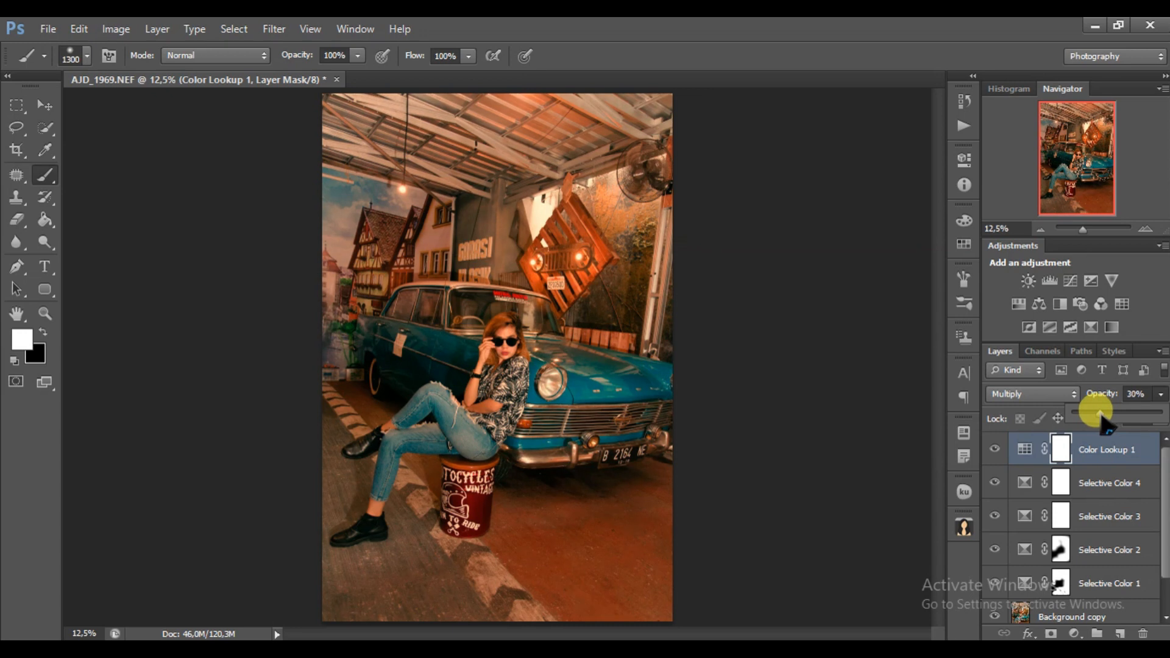
Invert the Color Lookup mask, paint white over the surroundings, and lightly paint over the woman with brush opacity at 34%
{"action": "left_click", "coordinate": [1036, 449]}
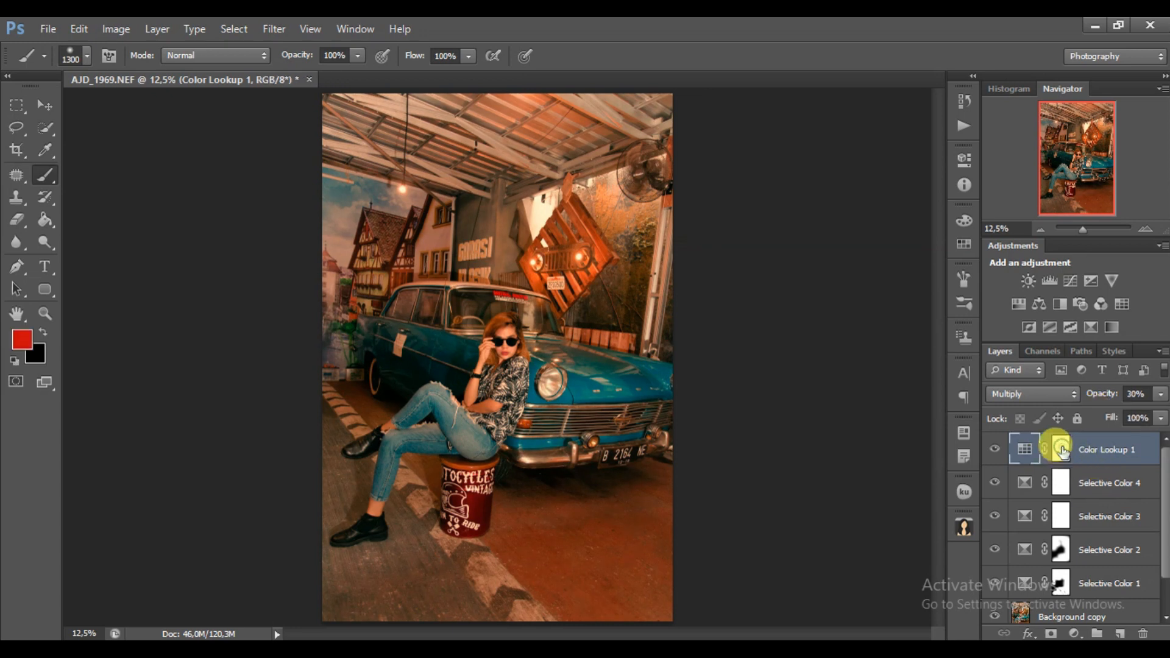
{"action": "key", "text": "ctrl+i"}
{"action": "mouse_move", "coordinate": [496, 188]}
{"action": "left_mouse_down"}
{"action": "mouse_move", "coordinate": [512, 196]}
{"action": "mouse_move", "coordinate": [342, 243]}
{"action": "left_mouse_up"}
{"action": "mouse_move", "coordinate": [547, 538]}
{"action": "left_mouse_down"}
{"action": "mouse_move", "coordinate": [583, 468]}
{"action": "mouse_move", "coordinate": [592, 378]}
{"action": "mouse_move", "coordinate": [565, 304]}
{"action": "mouse_move", "coordinate": [313, 65]}
{"action": "mouse_move", "coordinate": [316, 235]}
{"action": "mouse_move", "coordinate": [352, 243]}
{"action": "mouse_move", "coordinate": [628, 128]}
{"action": "left_mouse_up"}
{"action": "left_click_drag", "start_coordinate": [369, 545], "coordinate": [426, 543]}
{"action": "key", "text": "bracketleft"}
{"action": "key", "text": "bracketleft"}
{"action": "key", "text": "bracketleft"}
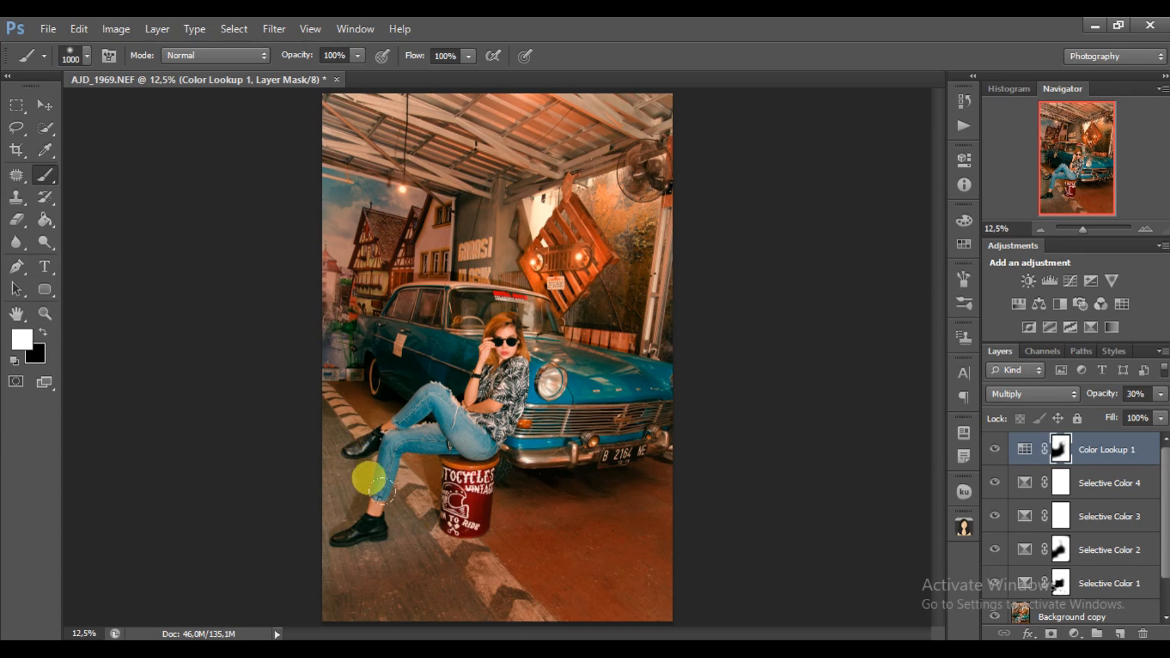
{"action": "left_click_drag", "start_coordinate": [358, 56], "coordinate": [295, 73]}
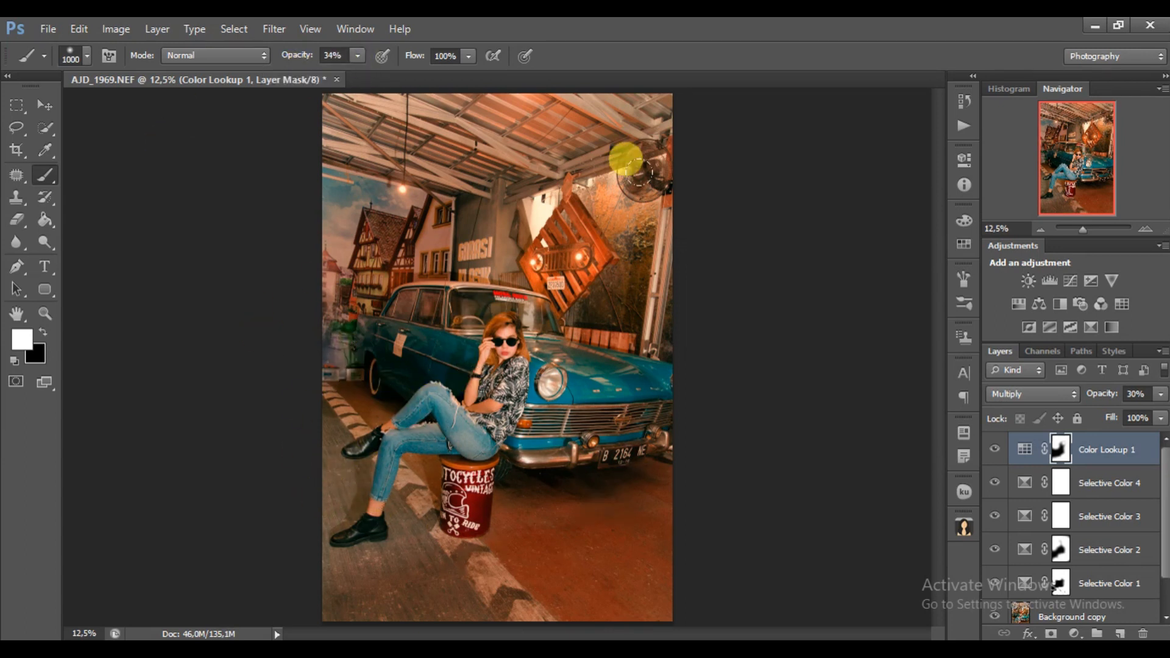
{"action": "key", "text": "ctrl+minus"}
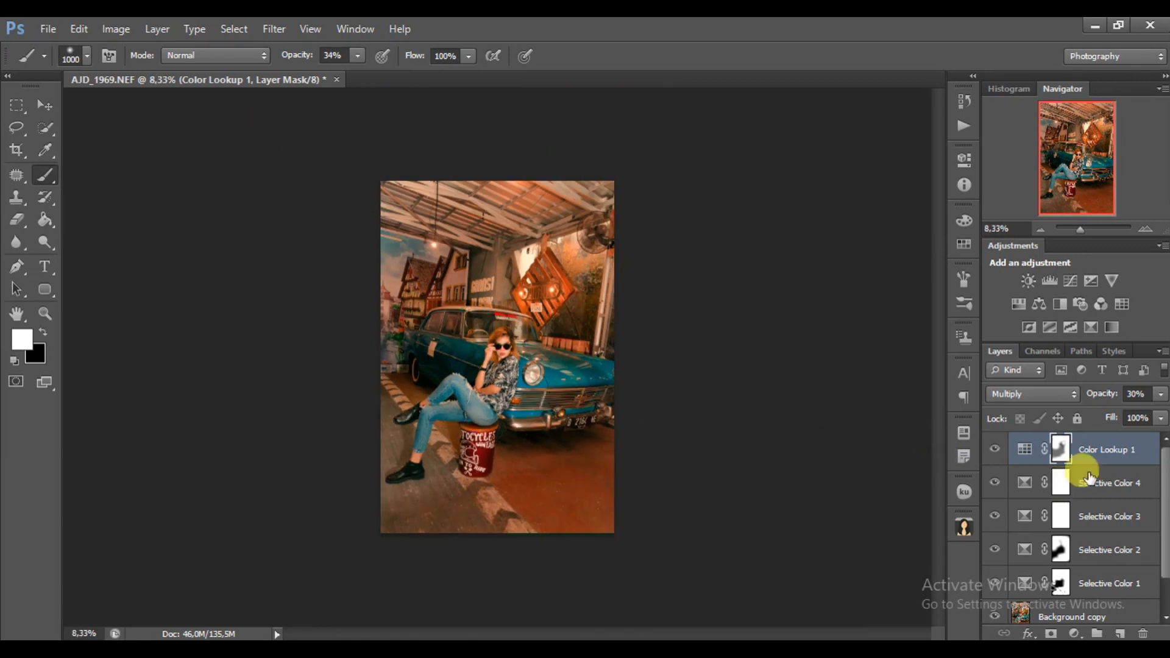
Compare the image with and without the Color Lookup layer and lower that layer's opacity to 25%
{"action": "left_click", "coordinate": [995, 449]}
{"action": "left_click", "coordinate": [994, 449]}
{"action": "left_click", "coordinate": [1160, 395]}
{"action": "left_click_drag", "start_coordinate": [1104, 414], "coordinate": [1101, 416]}
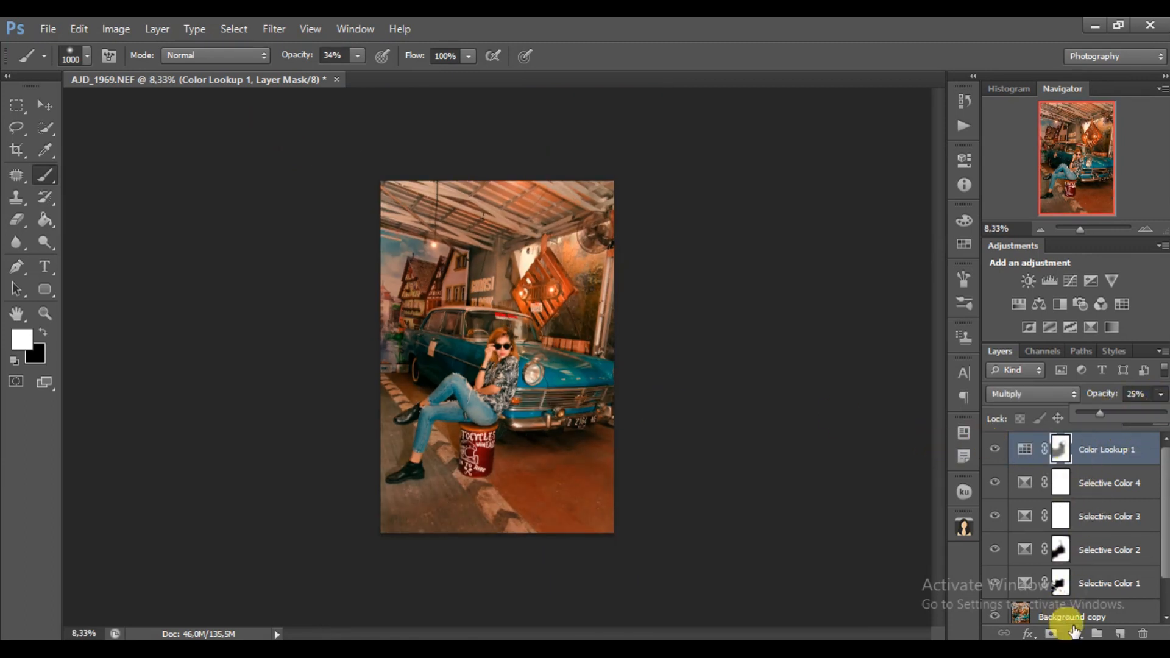
Add a Solid Color fill layer in a very dark teal above the Color Lookup layer
{"action": "left_click", "coordinate": [1073, 634]}
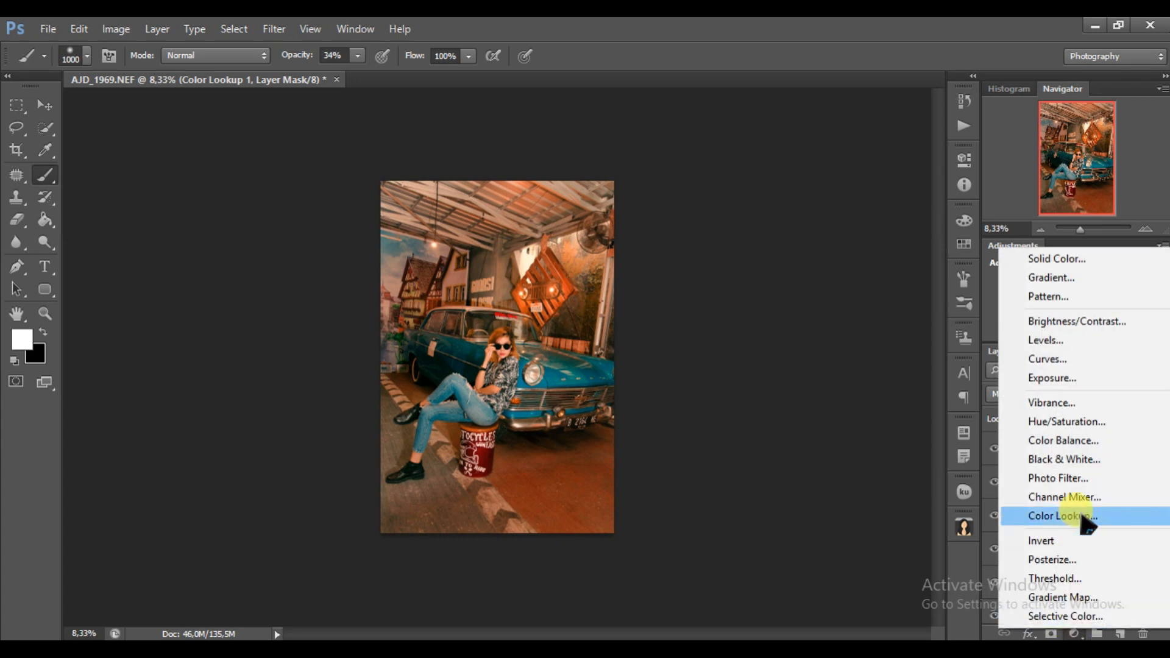
{"action": "left_click", "coordinate": [1053, 260]}
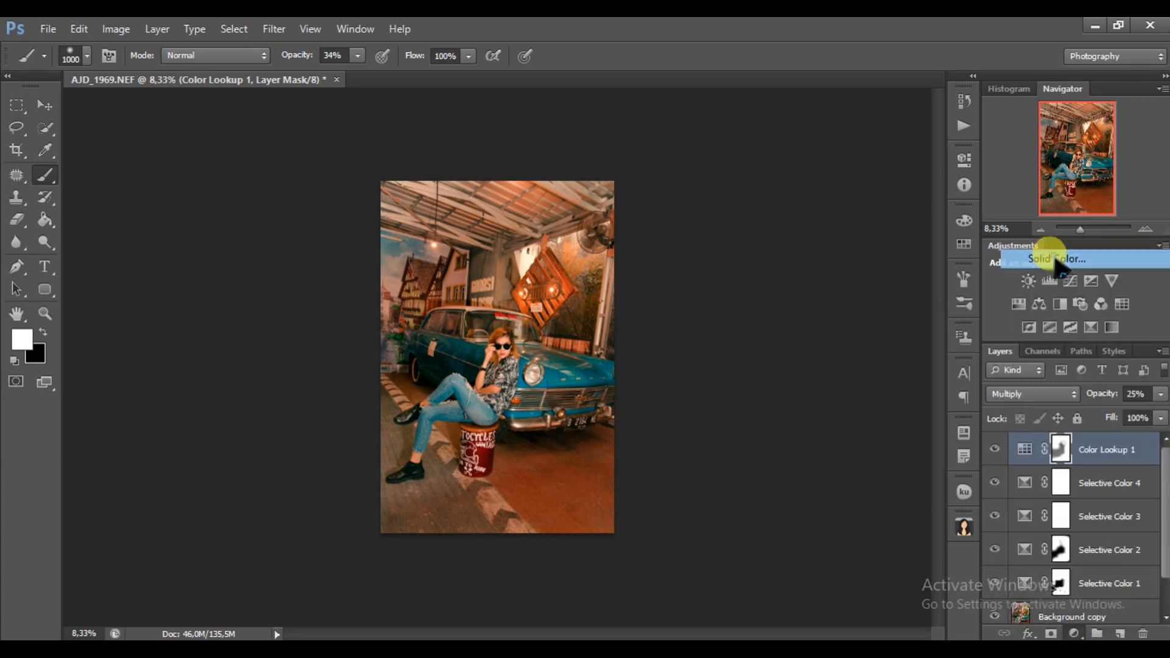
{"action": "mouse_move", "coordinate": [824, 361]}
{"action": "left_mouse_down"}
{"action": "mouse_move", "coordinate": [807, 372]}
{"action": "mouse_move", "coordinate": [851, 316]}
{"action": "left_mouse_up"}
{"action": "left_click", "coordinate": [1007, 180]}
Try several blend modes on the dark teal fill layer, including Luminosity
{"action": "left_click", "coordinate": [1011, 393]}
{"action": "left_click", "coordinate": [1023, 449]}
{"action": "scroll", "coordinate": [1023, 395], "scroll_direction": "up", "scroll_amount": 13}
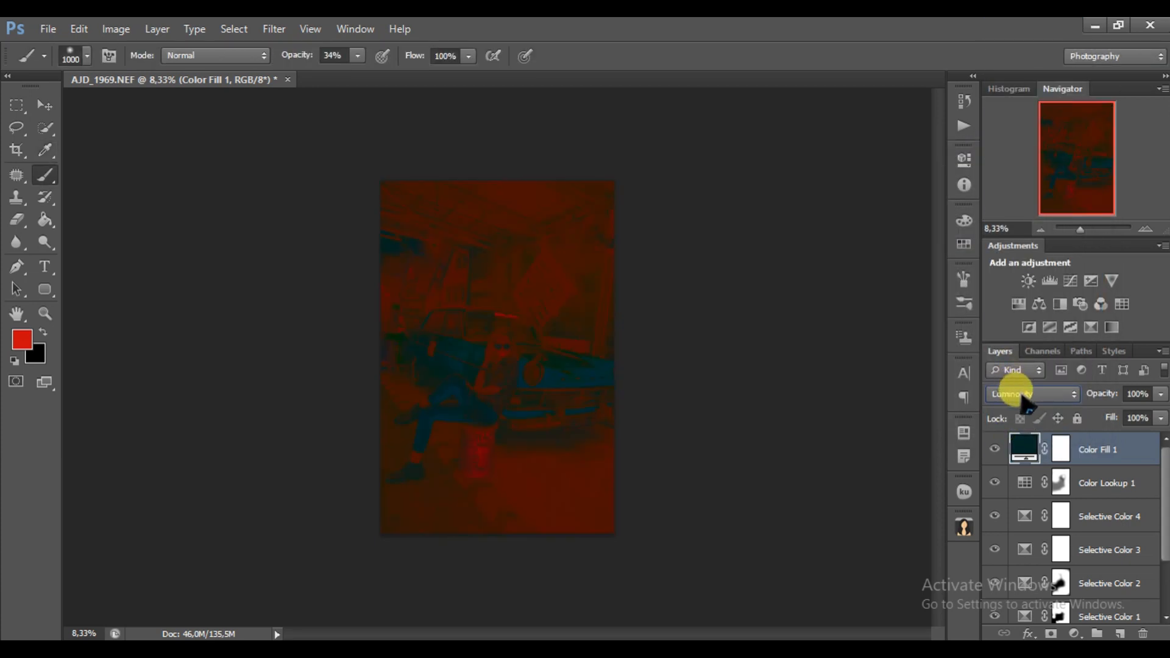
{"action": "left_click", "coordinate": [1025, 395]}
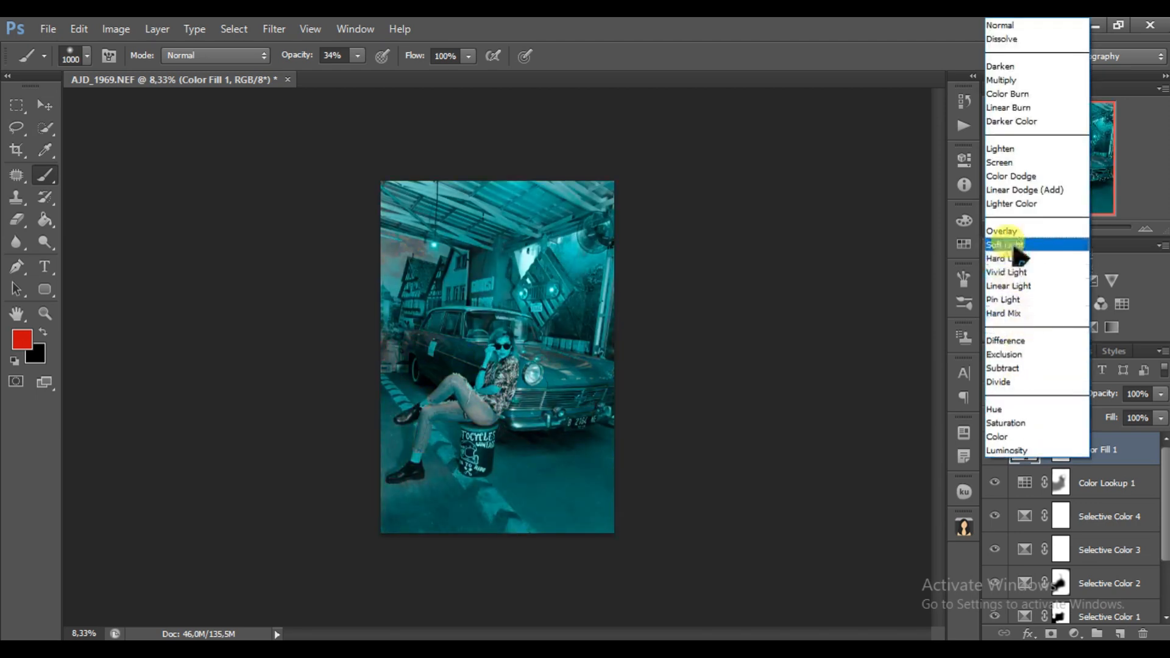
{"action": "left_click", "coordinate": [1024, 392]}
{"action": "left_click", "coordinate": [1023, 394]}
{"action": "left_click", "coordinate": [1012, 66]}
Set the dark teal fill layer's blend mode to Lighten and its opacity to 40%
{"action": "left_click", "coordinate": [1024, 393]}
{"action": "left_click", "coordinate": [1019, 152]}
{"action": "key", "text": "ctrl+plus"}
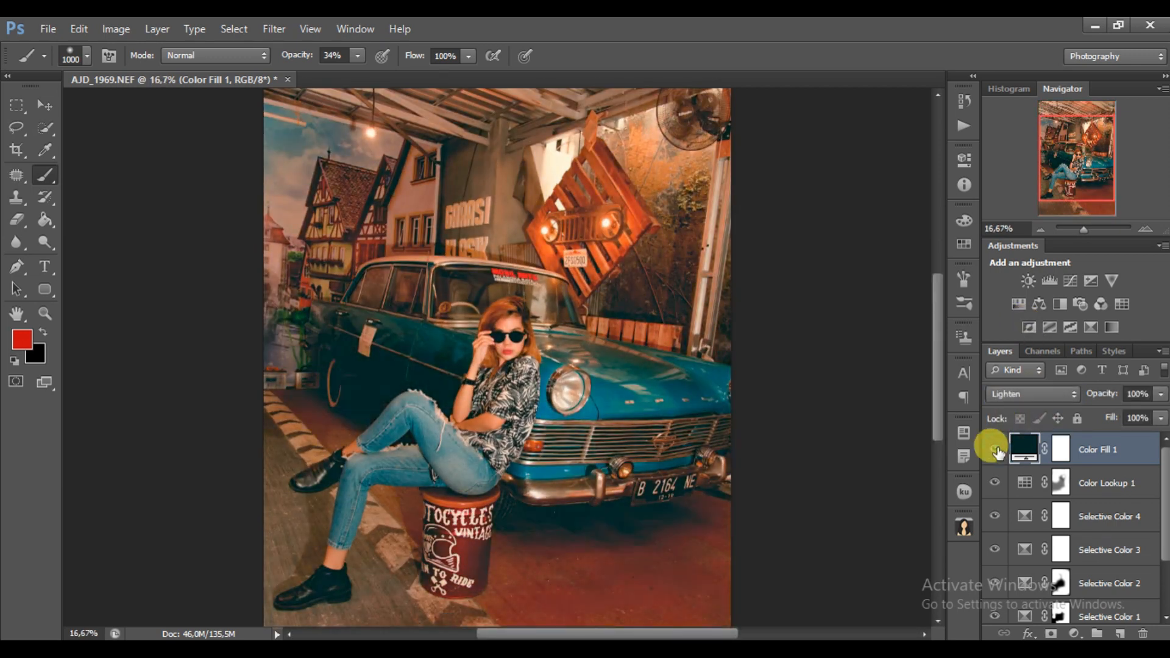
{"action": "left_click", "coordinate": [1160, 393]}
{"action": "left_click_drag", "start_coordinate": [1100, 418], "coordinate": [1103, 414]}
{"action": "key", "text": "ctrl+minus"}
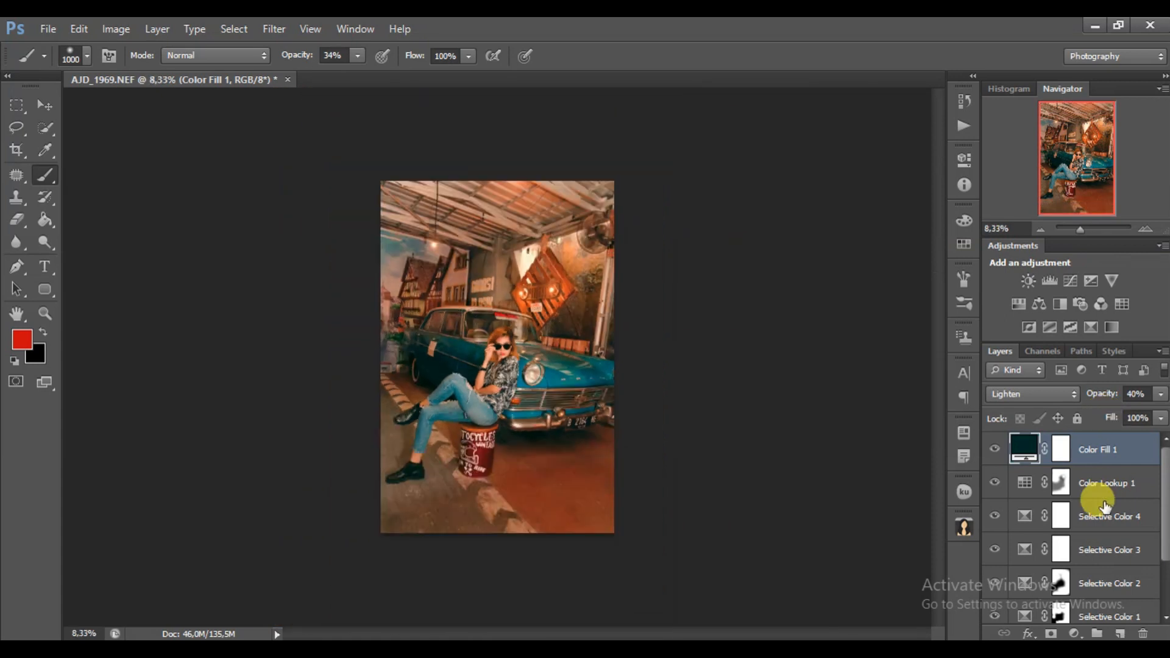
Add a Color Balance layer with Shadows set to cyan-red -9 and magenta-green +4
{"action": "left_click", "coordinate": [1075, 634]}
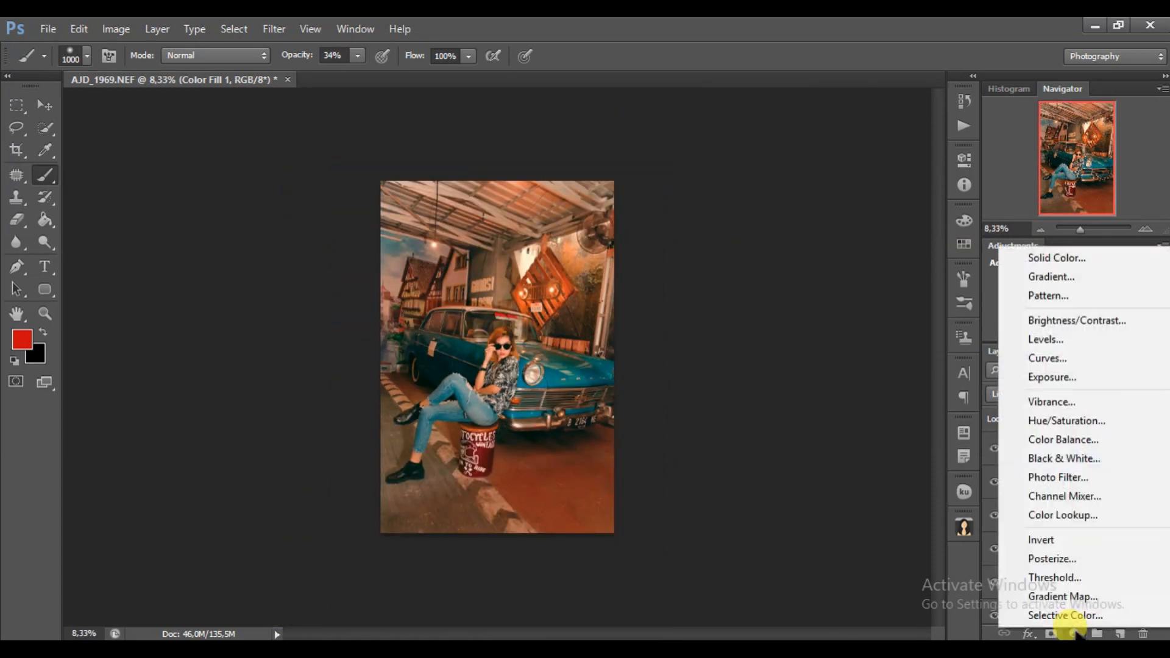
{"action": "left_click", "coordinate": [1064, 439]}
{"action": "left_click", "coordinate": [848, 198]}
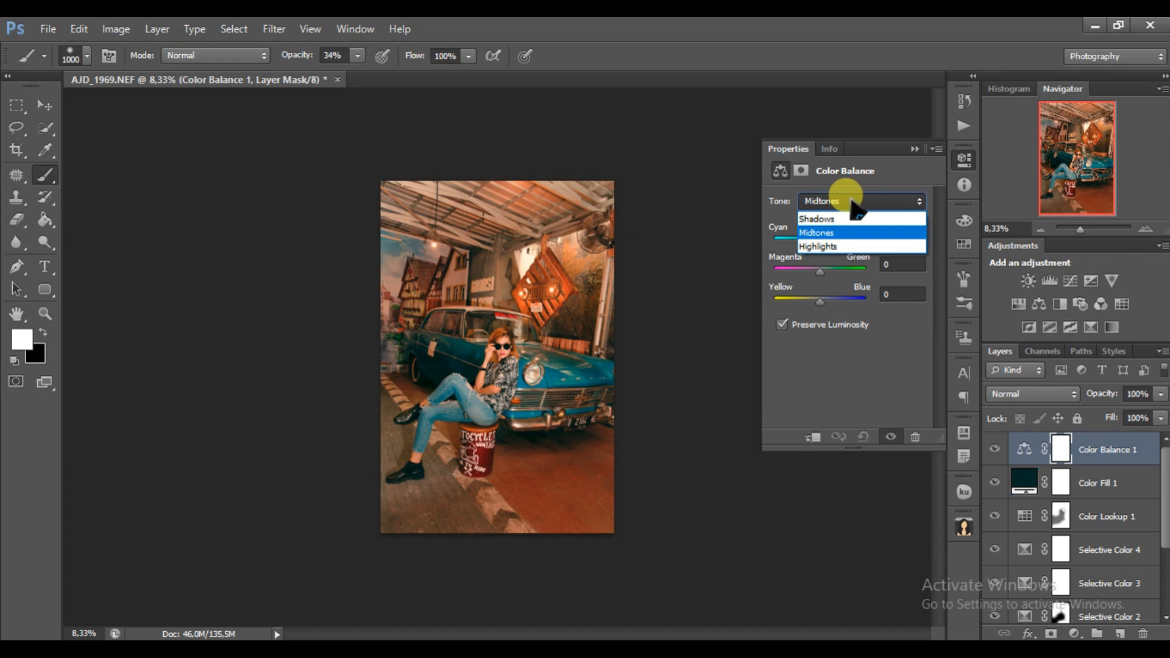
{"action": "left_click", "coordinate": [846, 219]}
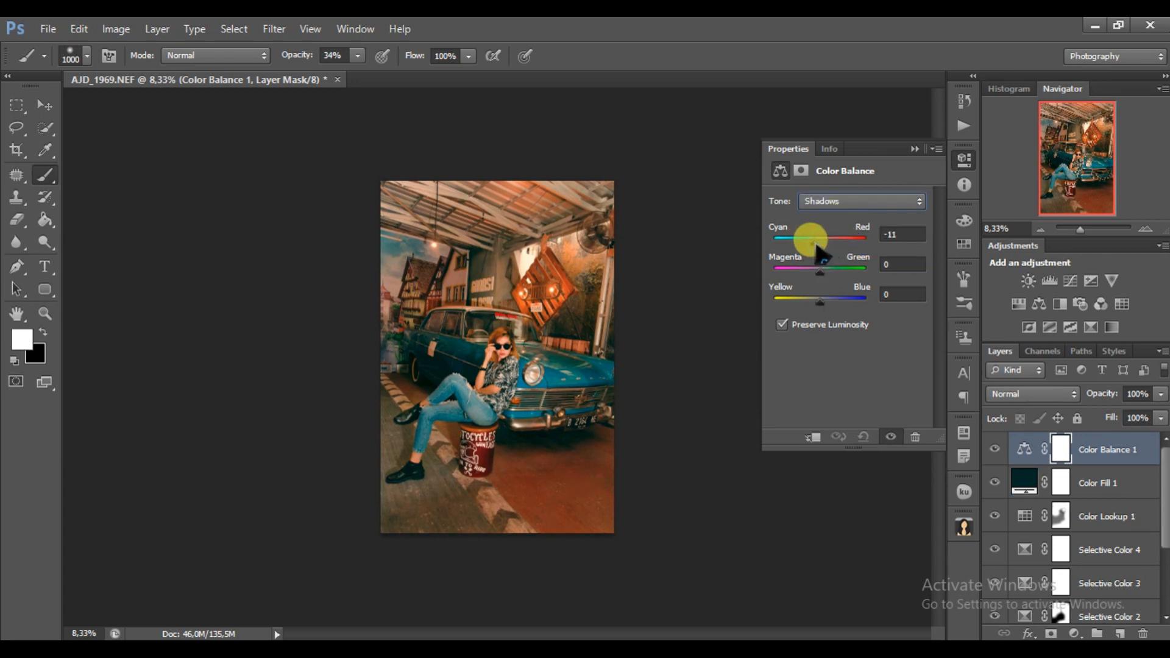
{"action": "left_click_drag", "start_coordinate": [821, 271], "coordinate": [827, 273]}
{"action": "left_click_drag", "start_coordinate": [817, 242], "coordinate": [815, 242]}
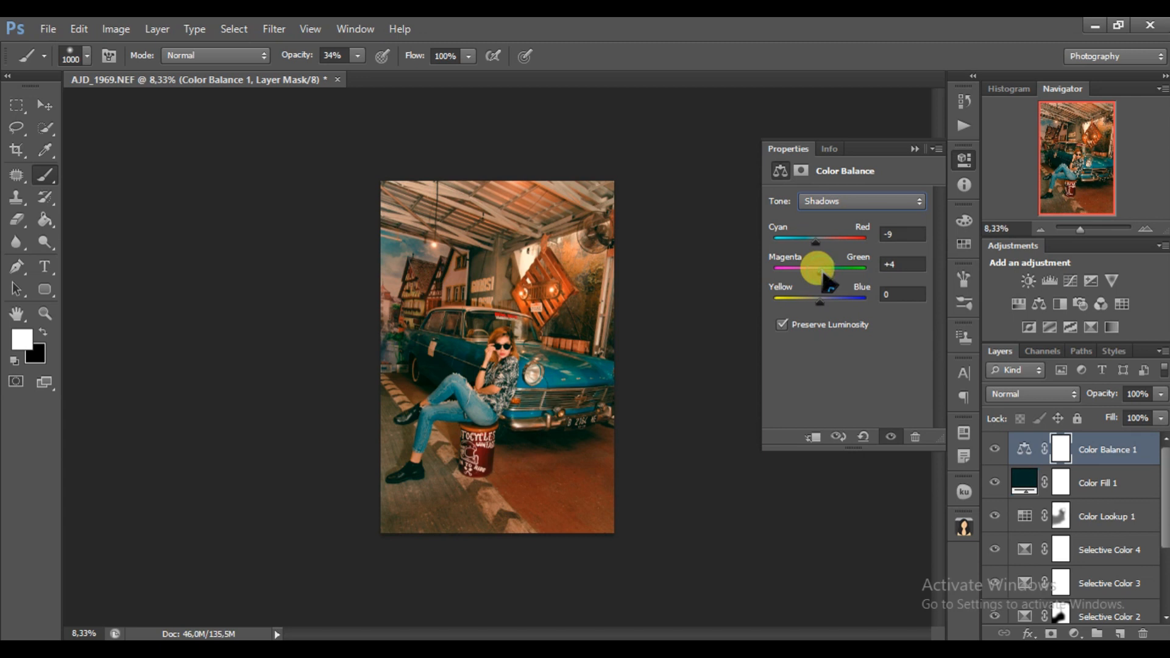
{"action": "left_click", "coordinate": [915, 149]}
Invert the Color Balance layer's mask to black and set the brush opacity to 100%
{"action": "key", "text": "ctrl+plus"}
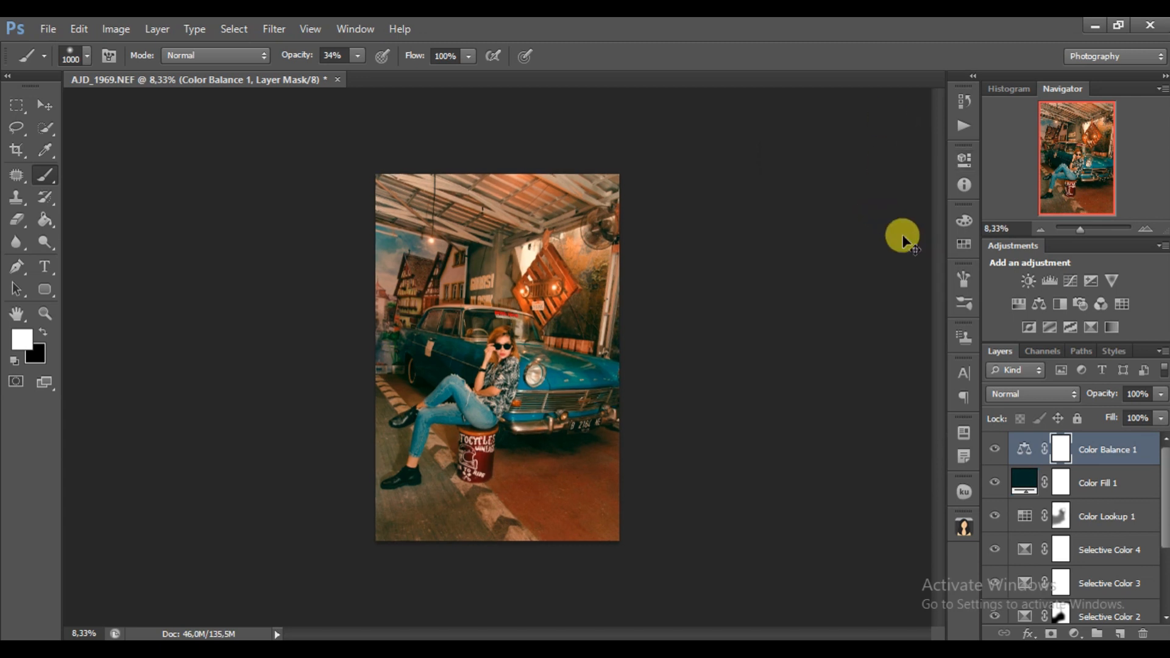
{"action": "key", "text": "ctrl+i"}
{"action": "left_click", "coordinate": [357, 55]}
{"action": "left_click_drag", "start_coordinate": [361, 76], "coordinate": [450, 80]}
Try painting white on the Color Balance mask over the car's front and the wall behind it with the 1000 px brush
{"action": "mouse_move", "coordinate": [521, 407]}
{"action": "left_mouse_down"}
{"action": "mouse_move", "coordinate": [550, 459]}
{"action": "mouse_move", "coordinate": [588, 356]}
{"action": "mouse_move", "coordinate": [597, 254]}
{"action": "left_mouse_up"}
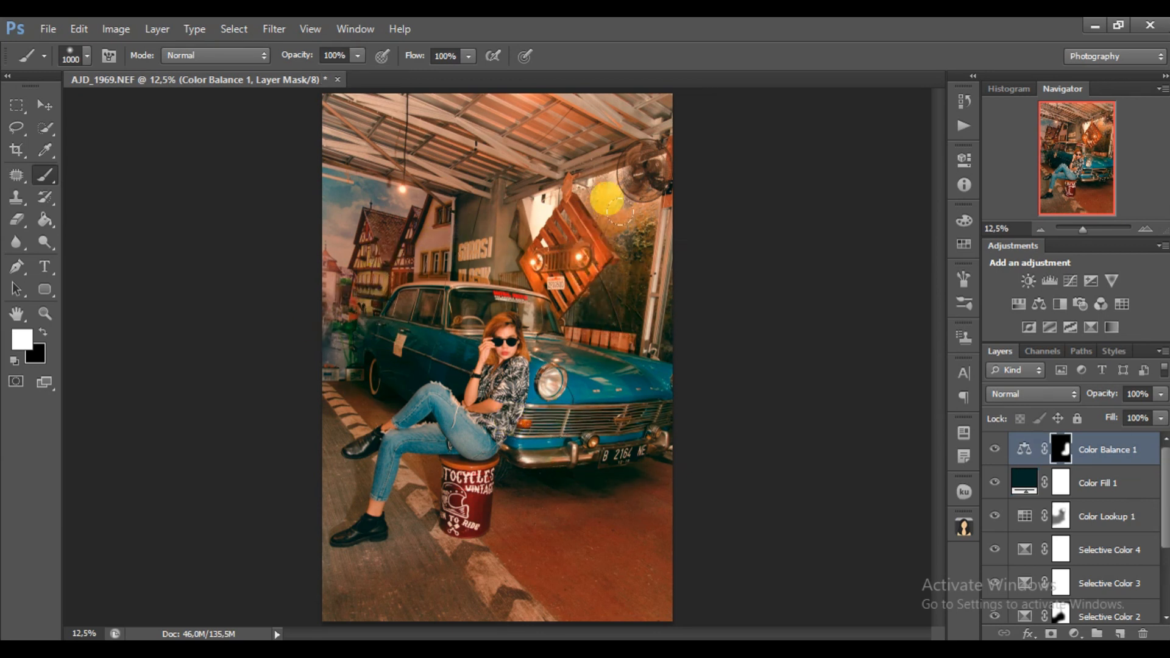
{"action": "key", "text": "ctrl+minus"}
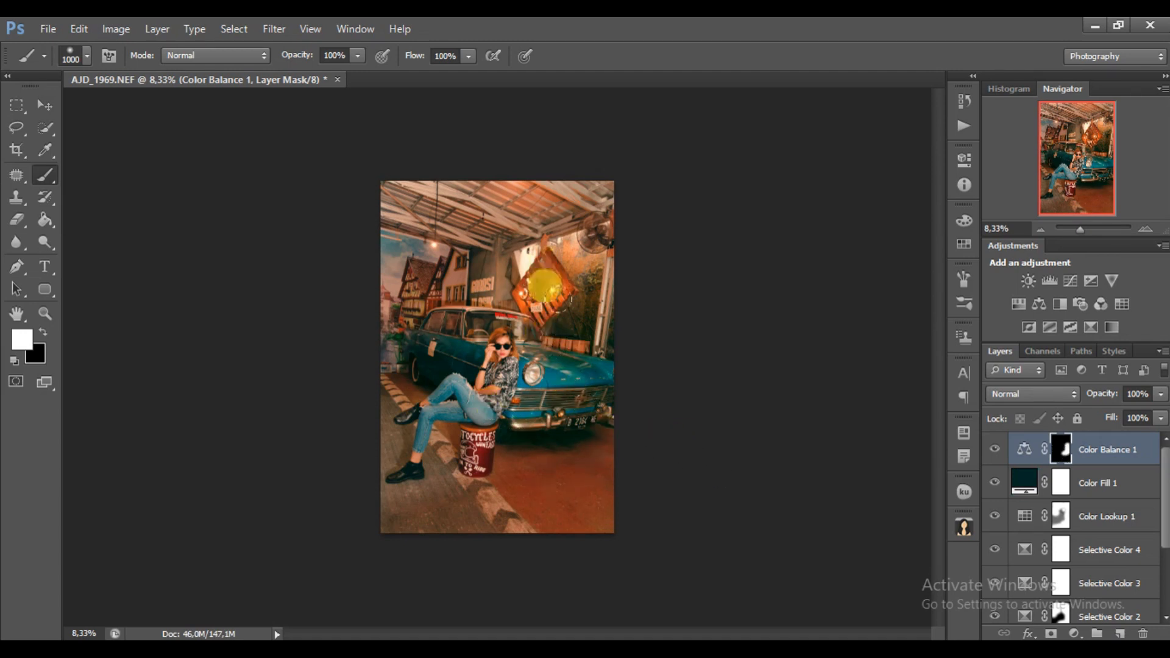
{"action": "key", "text": "ctrl+plus"}
{"action": "key", "text": "ctrl+plus"}
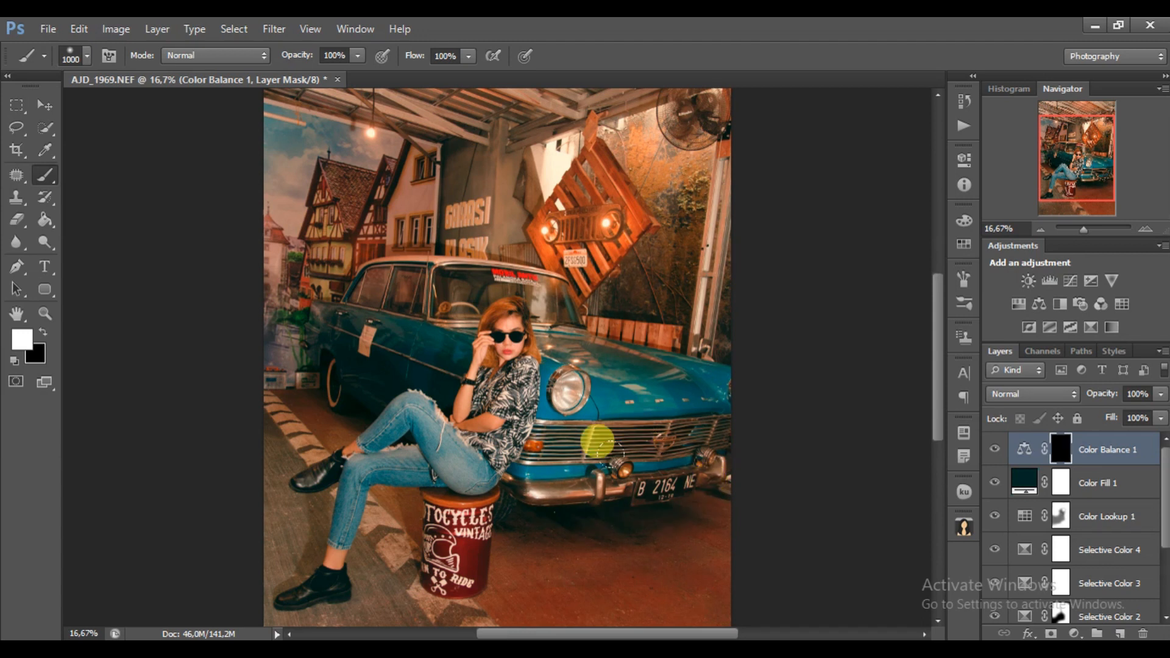
Paint white on the Color Balance mask over the car's front and the background on both sides of the woman with a 600 px brush
{"action": "left_click_drag", "start_coordinate": [731, 453], "coordinate": [725, 457]}
{"action": "mouse_move", "coordinate": [335, 385]}
{"action": "left_mouse_down"}
{"action": "mouse_move", "coordinate": [257, 324]}
{"action": "mouse_move", "coordinate": [264, 298]}
{"action": "left_mouse_up"}
{"action": "left_click_drag", "start_coordinate": [653, 292], "coordinate": [675, 267]}
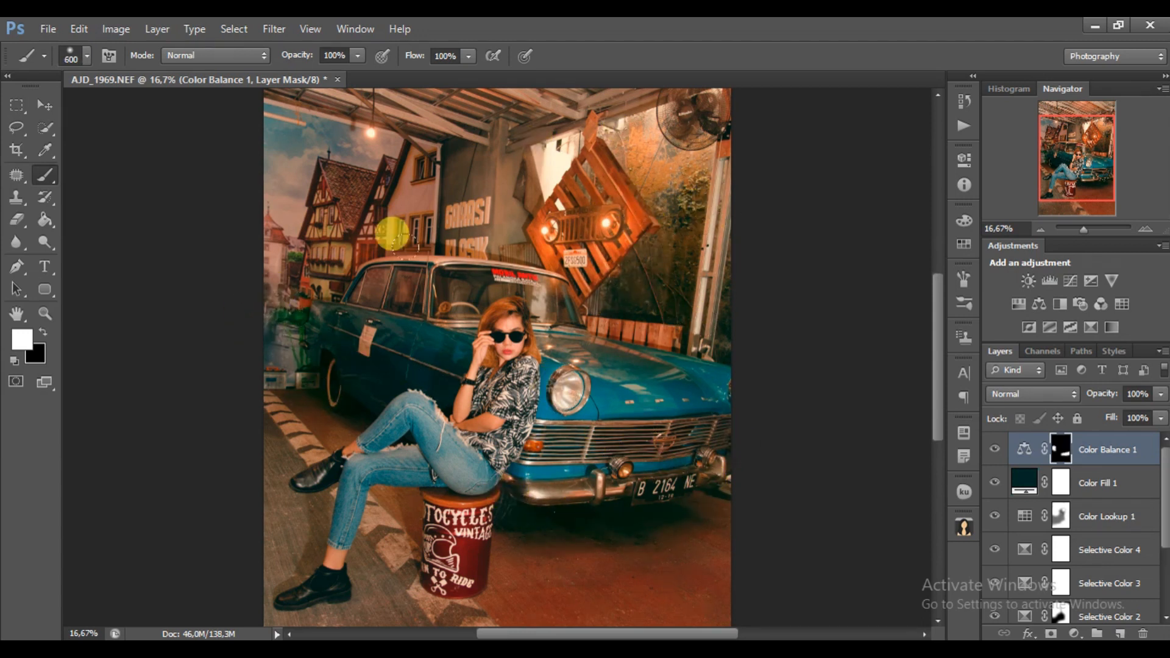
{"action": "key", "text": "ctrl+minus"}
{"action": "key", "text": "ctrl+minus"}
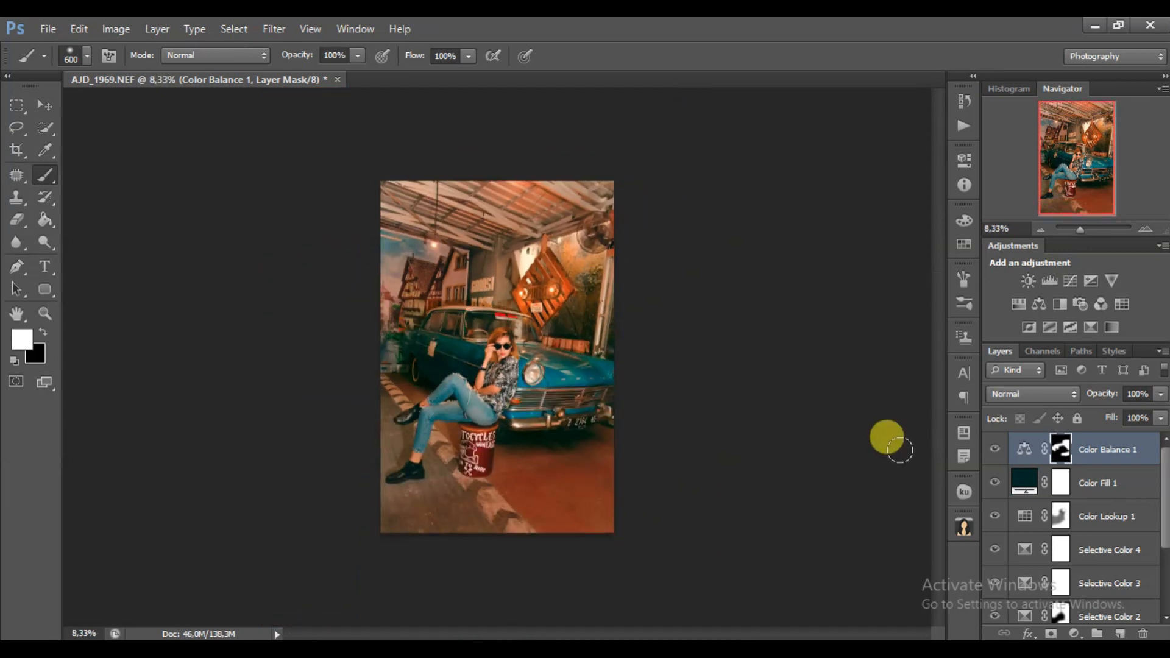
{"action": "left_click", "coordinate": [994, 449]}
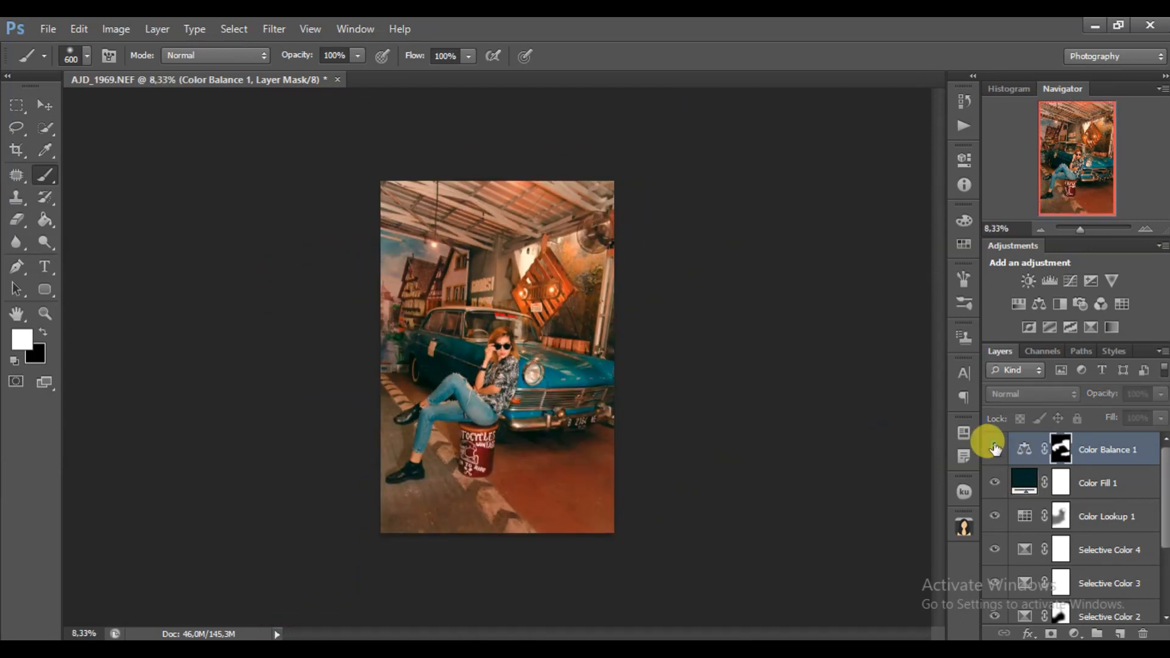
Add a second Color Balance layer with Midtones set to magenta-green -2 and yellow-blue -2
{"action": "left_click", "coordinate": [1074, 633]}
{"action": "left_click", "coordinate": [1083, 440]}
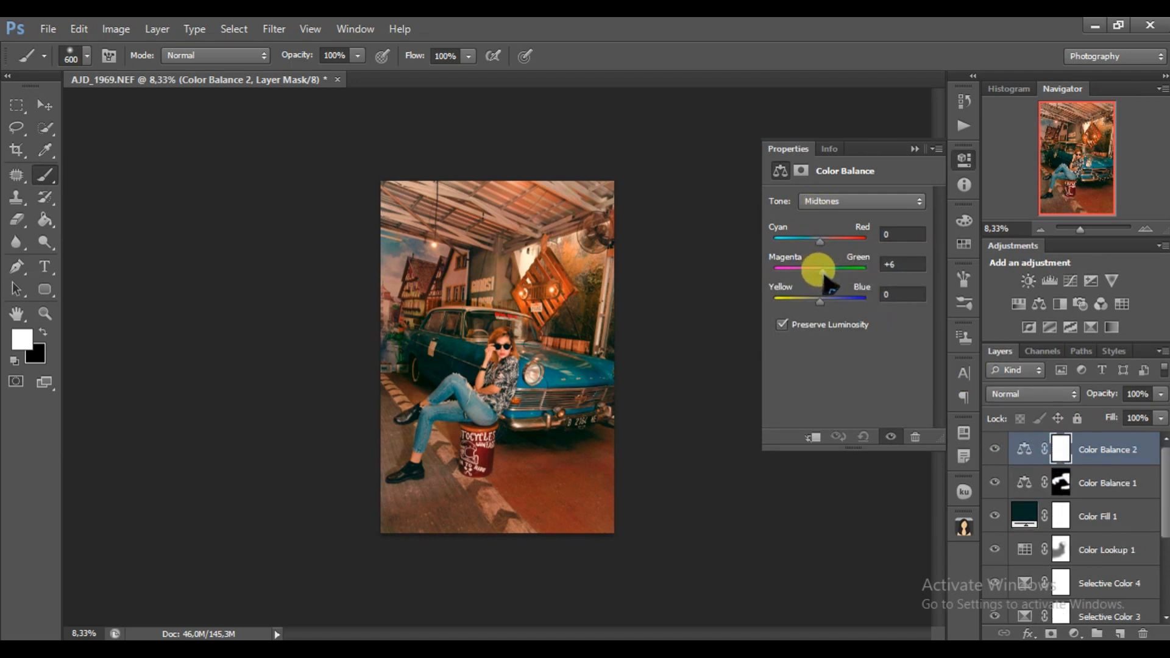
{"action": "left_click_drag", "start_coordinate": [820, 300], "coordinate": [824, 299]}
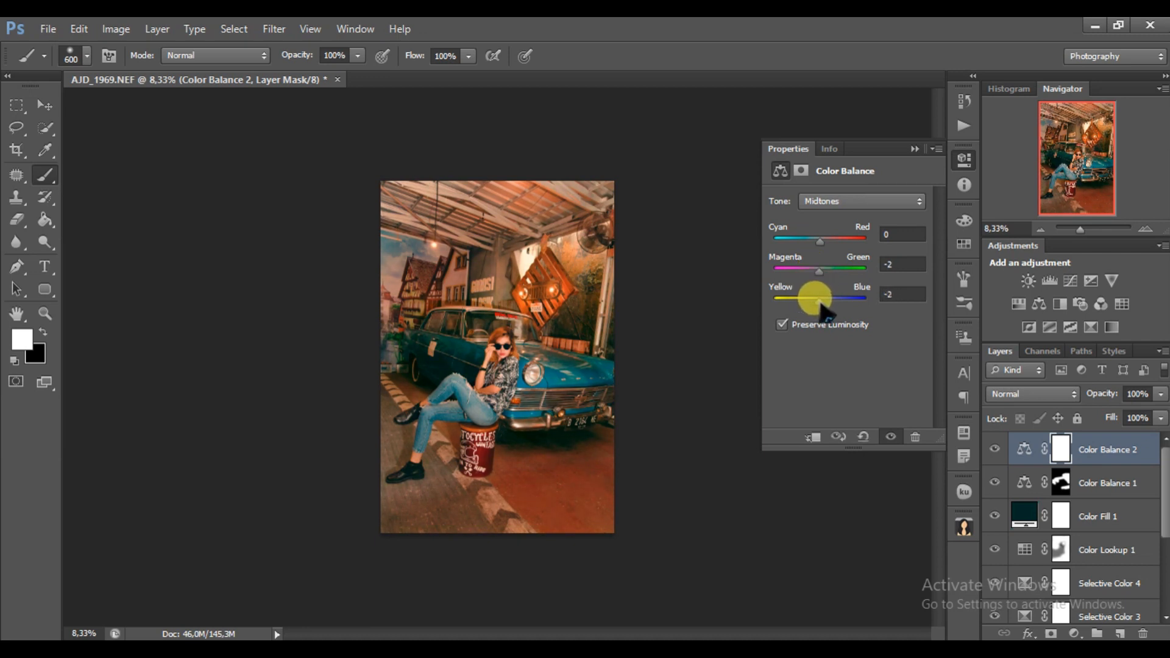
{"action": "left_click", "coordinate": [887, 262]}
{"action": "left_click", "coordinate": [915, 149]}
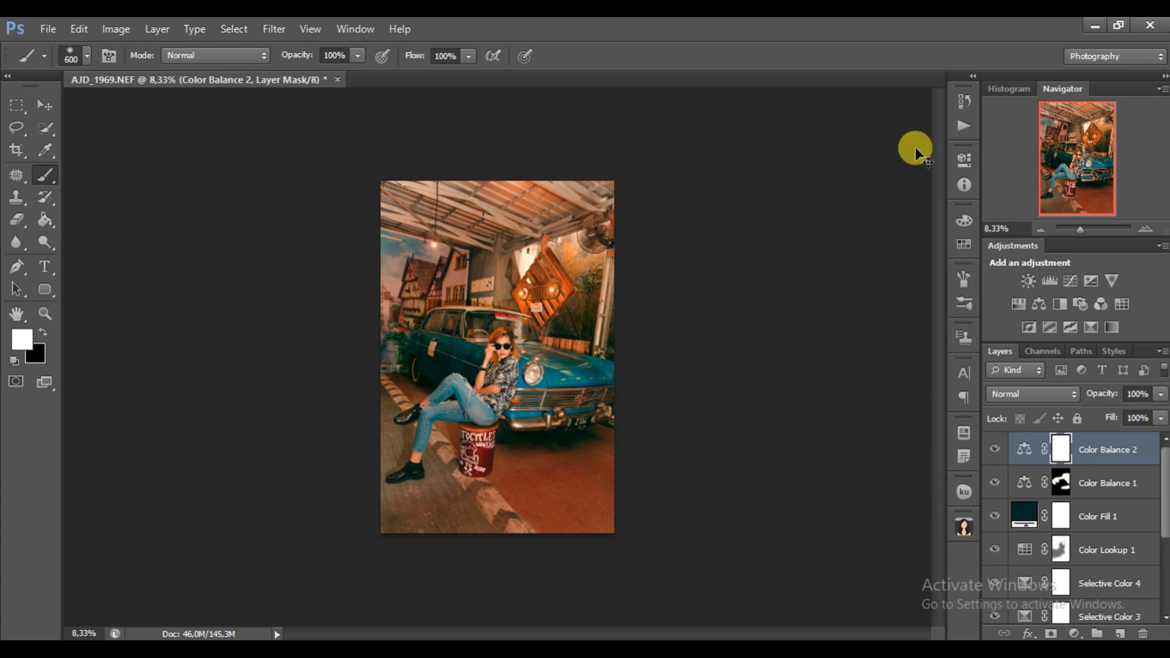
{"action": "key", "text": "ctrl+plus"}
{"action": "key", "text": "ctrl+plus"}
{"action": "key", "text": "ctrl+plus"}
{"action": "key", "text": "ctrl+minus"}
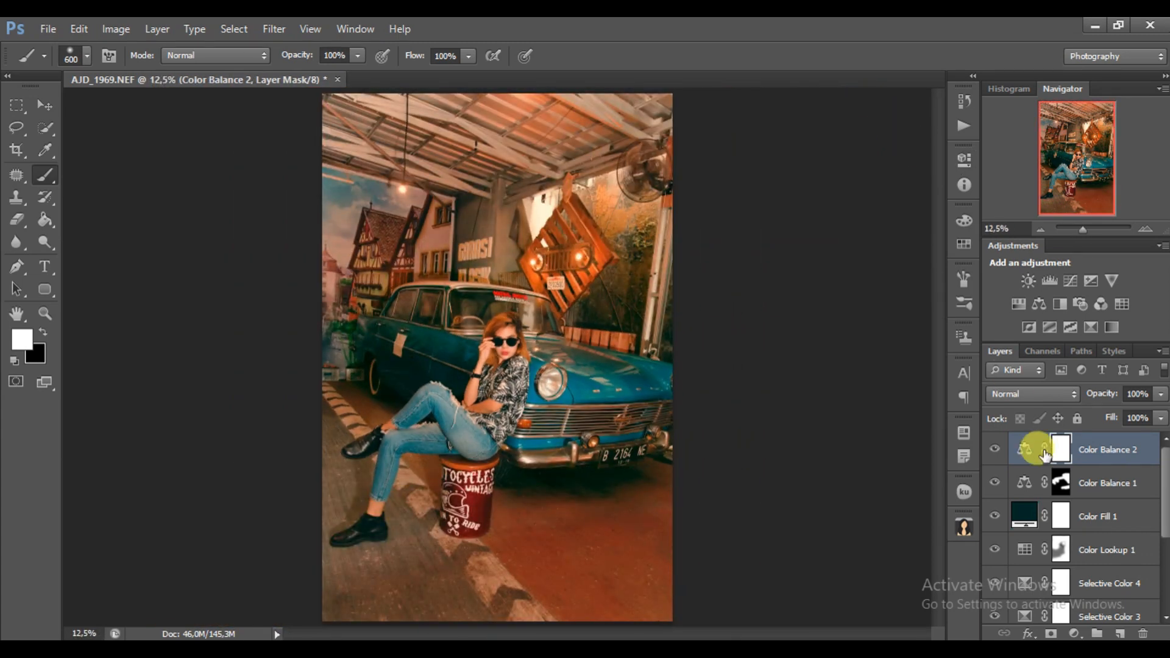
{"action": "key", "text": "ctrl+minus"}
Add a Curves layer that lifts the black point slightly, maps shadows from 66 to 52, and midtones from 133 to 116
{"action": "left_click", "coordinate": [1075, 634]}
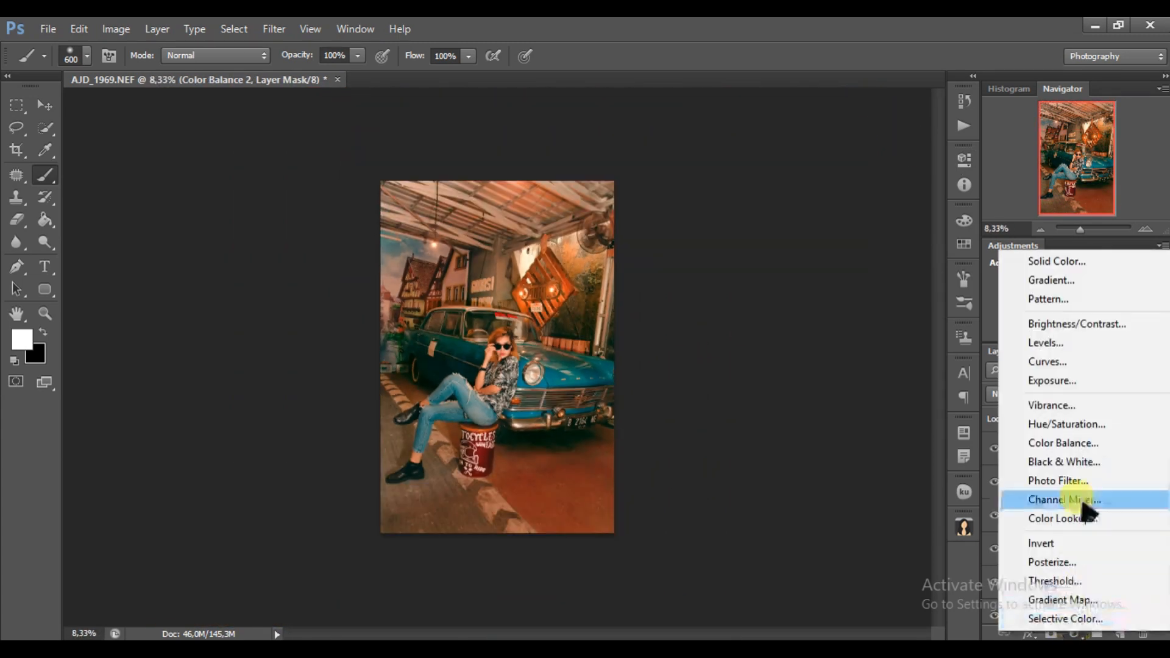
{"action": "left_click", "coordinate": [1069, 362]}
{"action": "left_click_drag", "start_coordinate": [834, 323], "coordinate": [864, 296]}
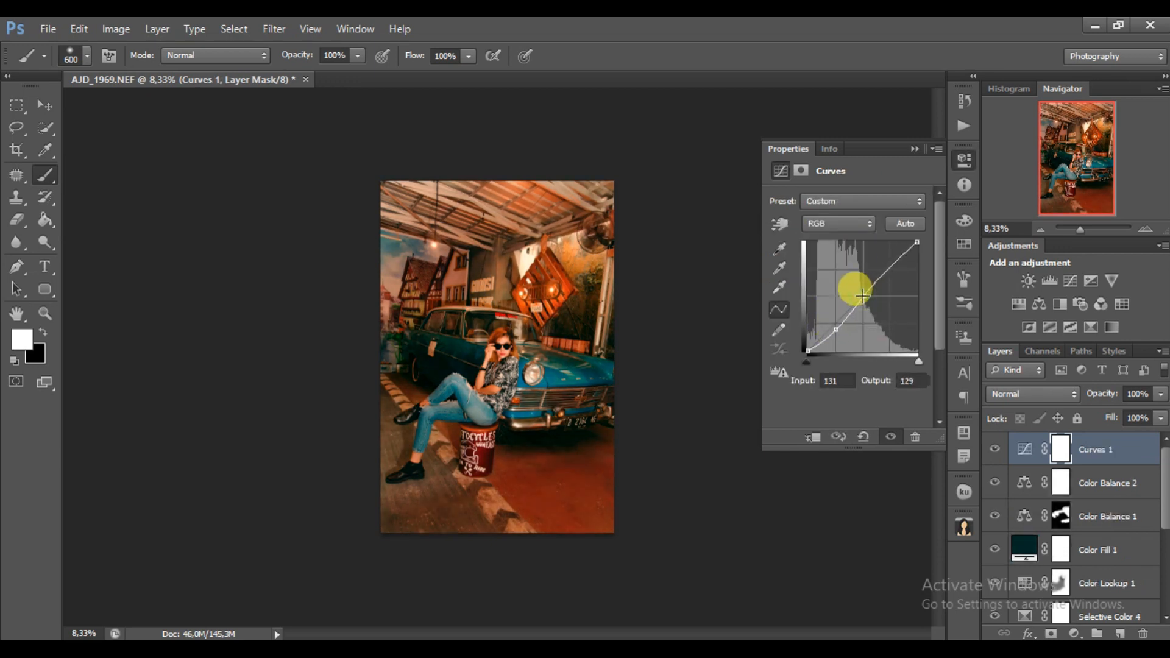
{"action": "left_click_drag", "start_coordinate": [807, 340], "coordinate": [807, 339]}
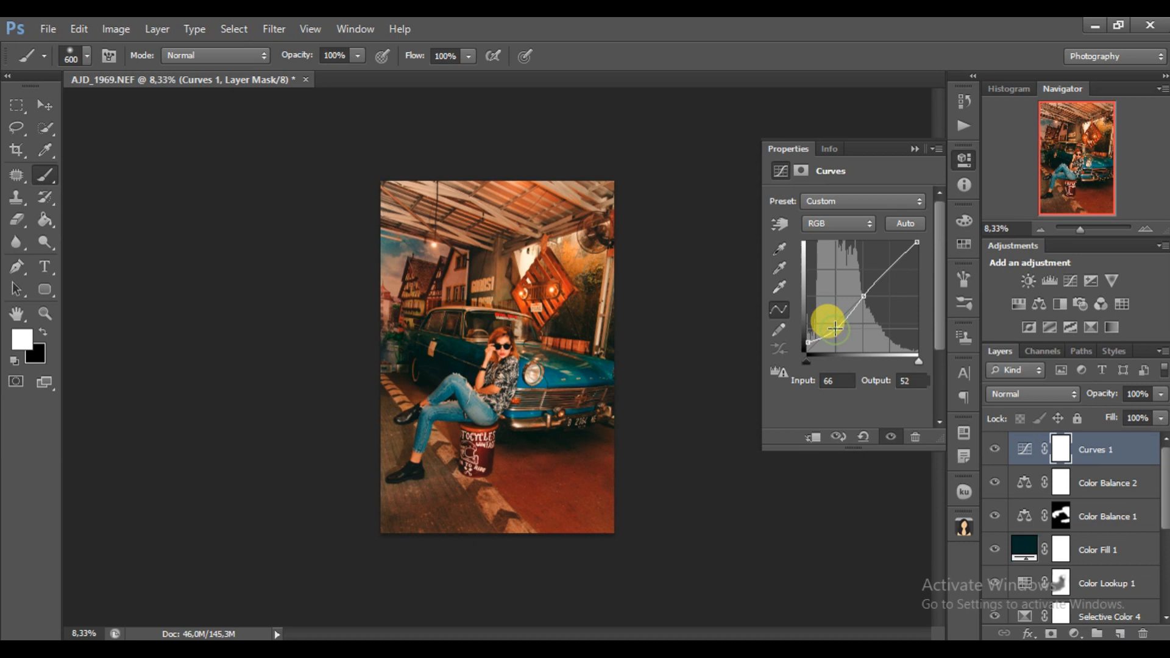
{"action": "left_click", "coordinate": [834, 328]}
{"action": "left_click_drag", "start_coordinate": [866, 295], "coordinate": [805, 345]}
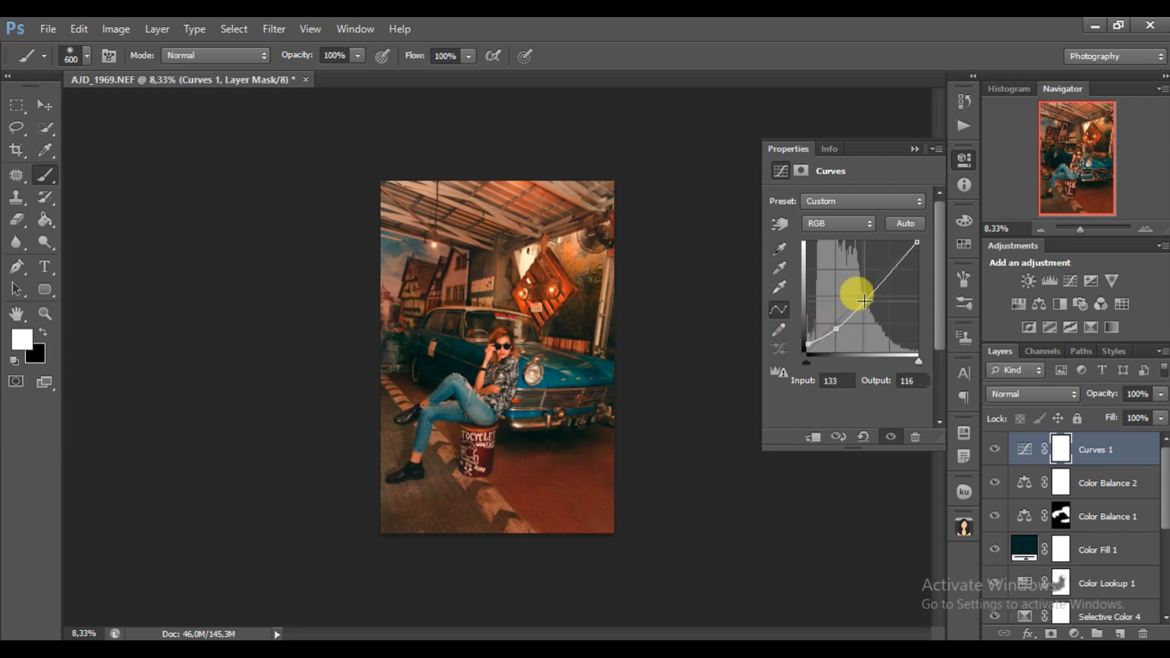
Paint black on the Curves mask over the seated woman with a single dab of a 3200 px brush
{"action": "left_click", "coordinate": [914, 149]}
{"action": "key", "text": "bracketright"}
{"action": "key", "text": "bracketright"}
{"action": "key", "text": "bracketright"}
{"action": "key", "text": "bracketright"}
{"action": "key", "text": "bracketright"}
{"action": "key", "text": "bracketright"}
{"action": "key", "text": "bracketright"}
{"action": "key", "text": "bracketright"}
{"action": "key", "text": "x"}
{"action": "key", "text": "bracketright"}
{"action": "key", "text": "bracketright"}
{"action": "key", "text": "bracketright"}
{"action": "key", "text": "bracketright"}
{"action": "key", "text": "bracketright"}
{"action": "key", "text": "bracketright"}
{"action": "key", "text": "bracketright"}
{"action": "key", "text": "bracketright"}
{"action": "key", "text": "bracketright"}
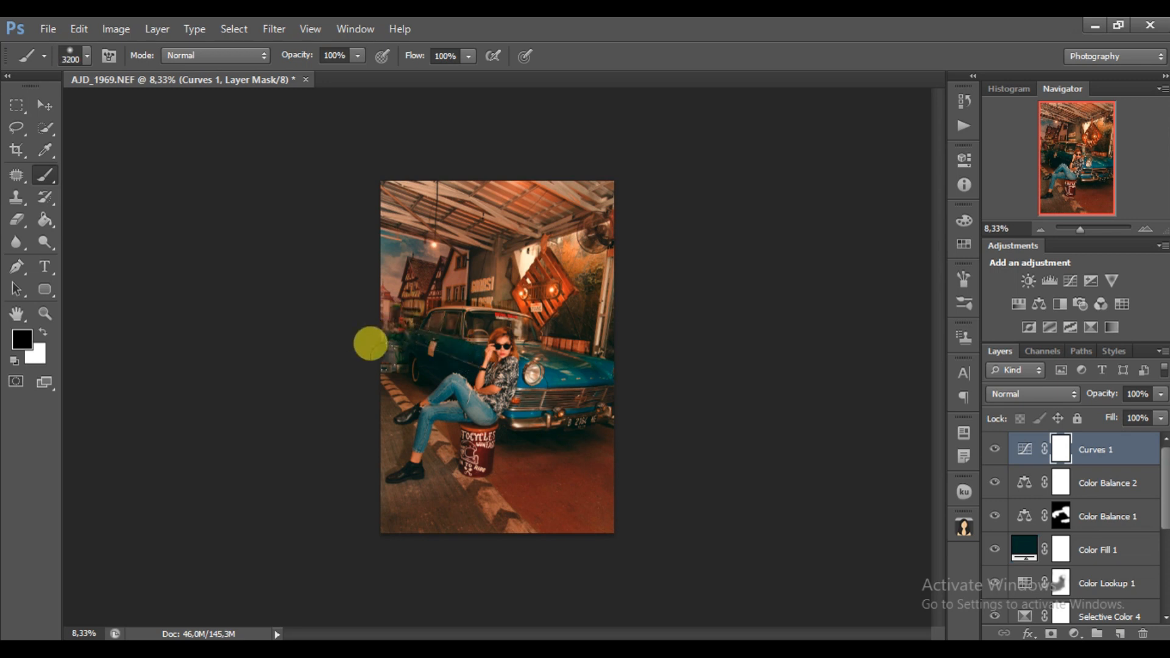
{"action": "left_click", "coordinate": [465, 412]}
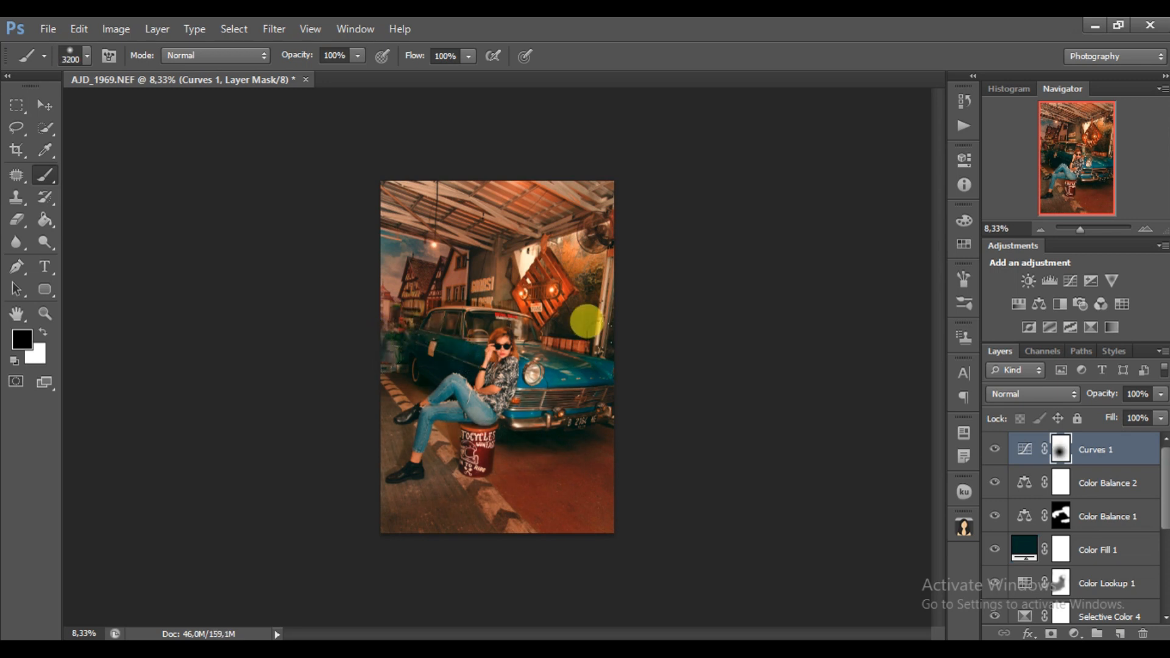
Compare the image with and without the Curves layer, and set that layer's opacity to 70%
{"action": "key", "text": "ctrl+plus"}
{"action": "left_click", "coordinate": [995, 450]}
{"action": "left_click", "coordinate": [995, 449]}
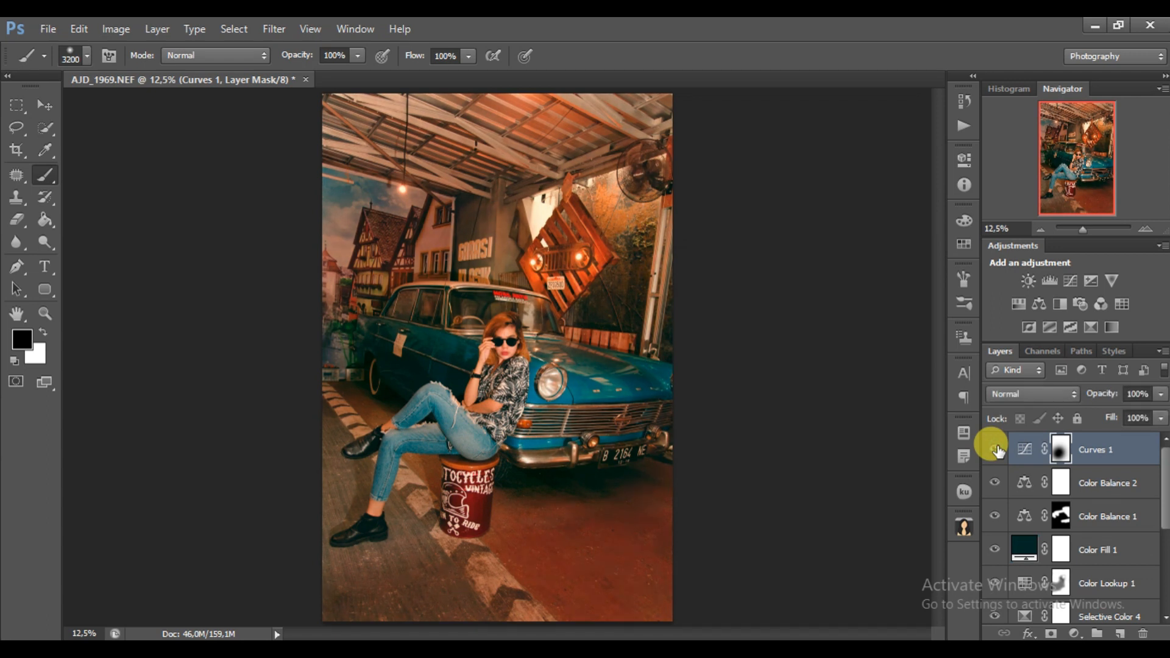
{"action": "left_click", "coordinate": [1161, 393]}
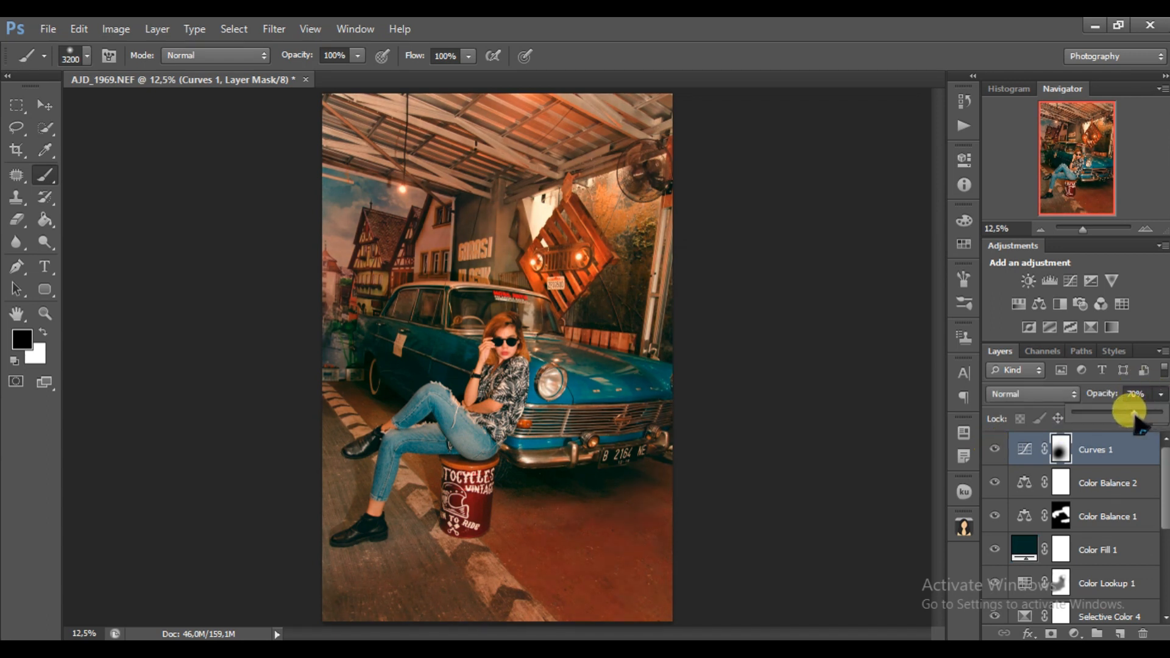
{"action": "key", "text": "ctrl+minus"}
{"action": "key", "text": "ctrl+plus"}
{"action": "key", "text": "ctrl+plus"}
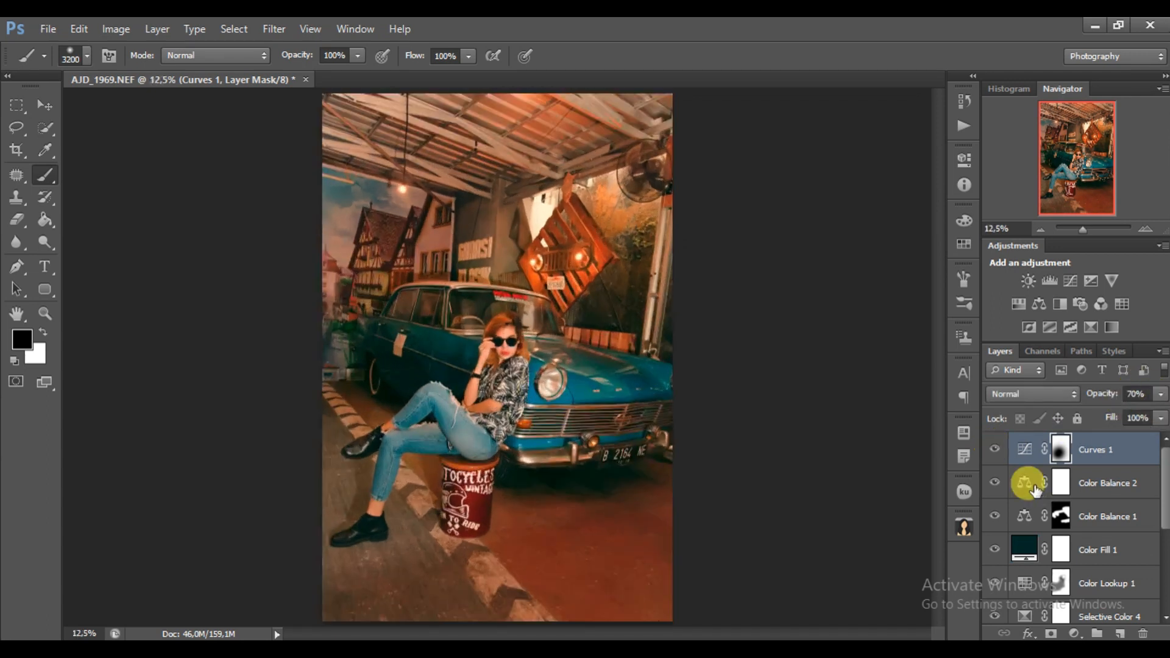
{"action": "key", "text": "ctrl+minus"}
{"action": "key", "text": "ctrl+minus"}
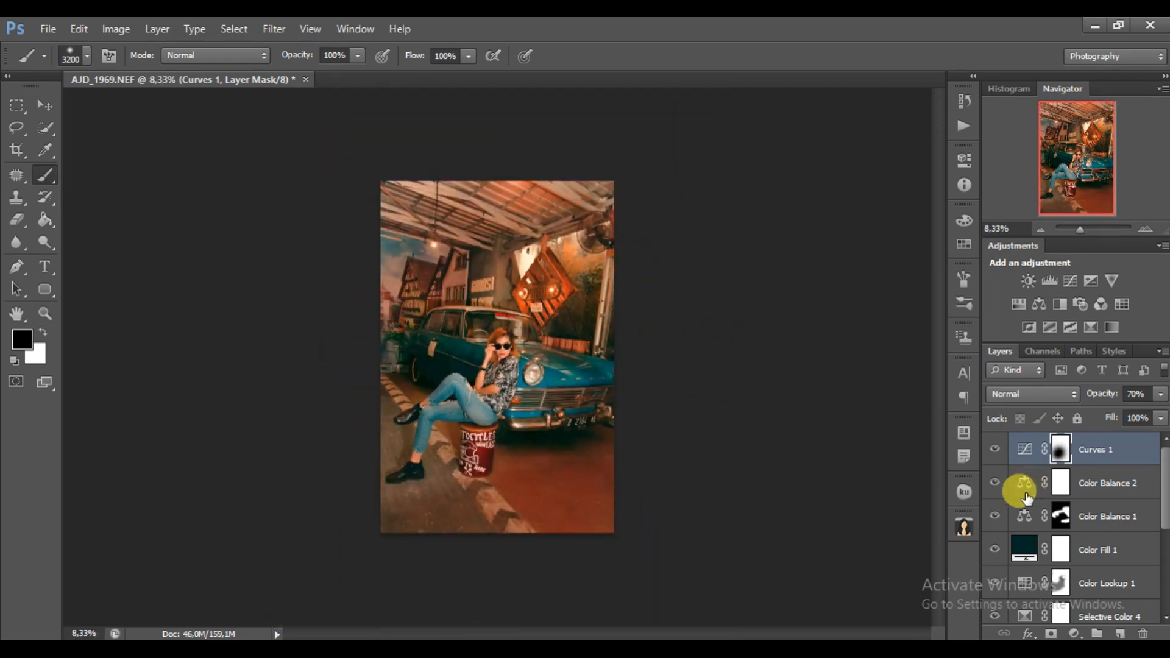
Add a dark green Solid Color fill layer with its blend mode set to Lighten and opacity to 30%
{"action": "left_click", "coordinate": [1074, 633]}
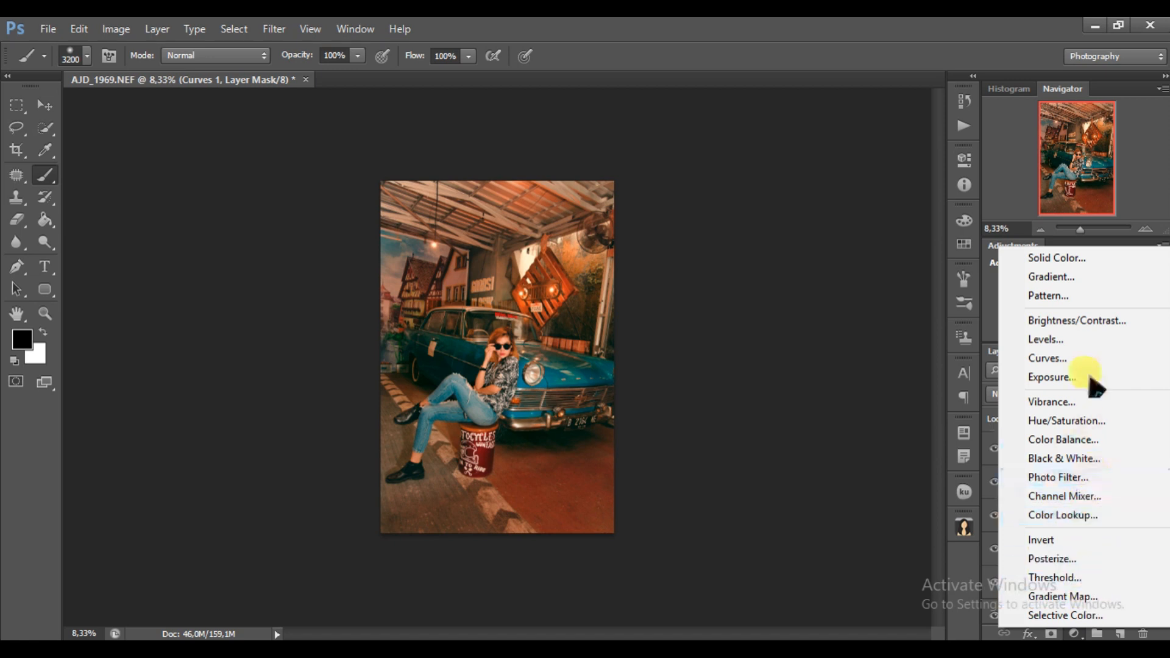
{"action": "left_click", "coordinate": [1056, 258]}
{"action": "left_click", "coordinate": [873, 339]}
{"action": "mouse_move", "coordinate": [826, 350]}
{"action": "left_mouse_down"}
{"action": "mouse_move", "coordinate": [800, 345]}
{"action": "mouse_move", "coordinate": [782, 360]}
{"action": "left_mouse_up"}
{"action": "left_click", "coordinate": [1040, 179]}
{"action": "left_click", "coordinate": [1031, 394]}
{"action": "left_click", "coordinate": [1030, 150]}
{"action": "left_click_drag", "start_coordinate": [1161, 397], "coordinate": [1097, 404]}
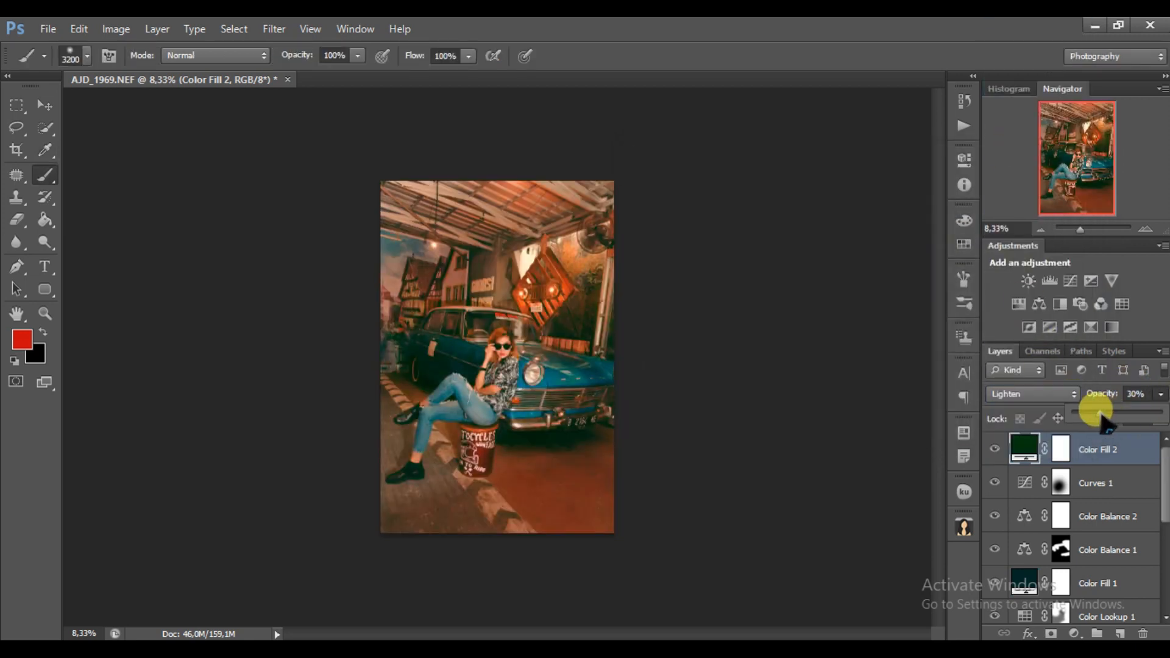
Examine the green fill's effect on the woman and the car up close, and review the layer stack
{"action": "key", "text": "ctrl+plus"}
{"action": "key", "text": "ctrl+plus"}
{"action": "key", "text": "ctrl+plus"}
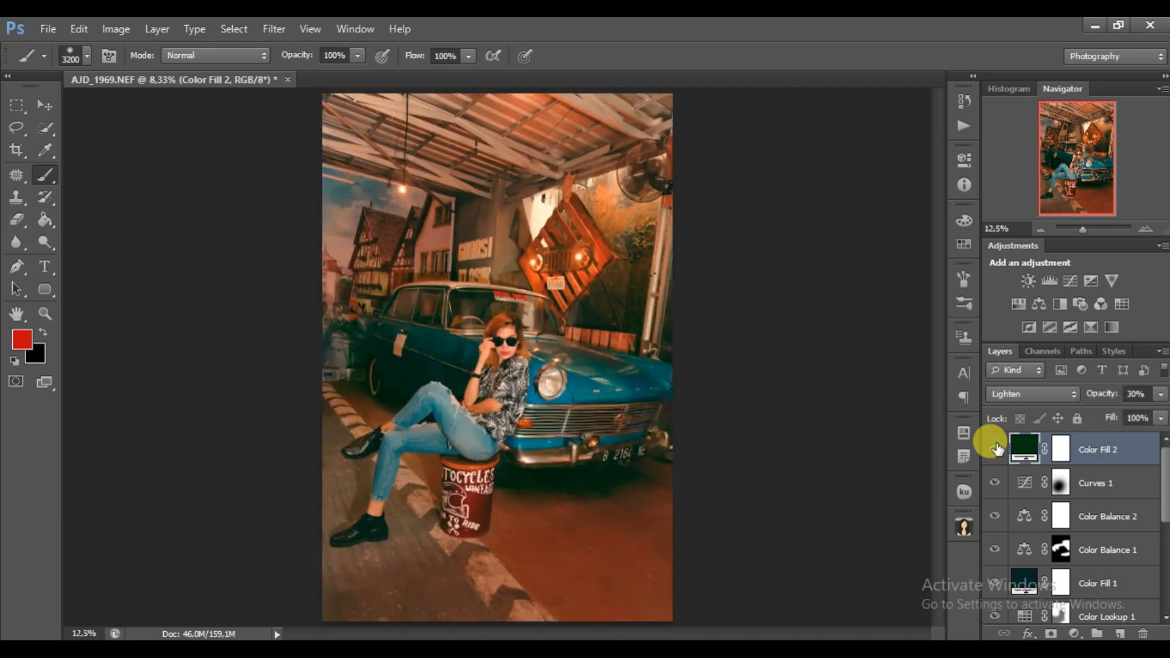
{"action": "key", "text": "ctrl+plus"}
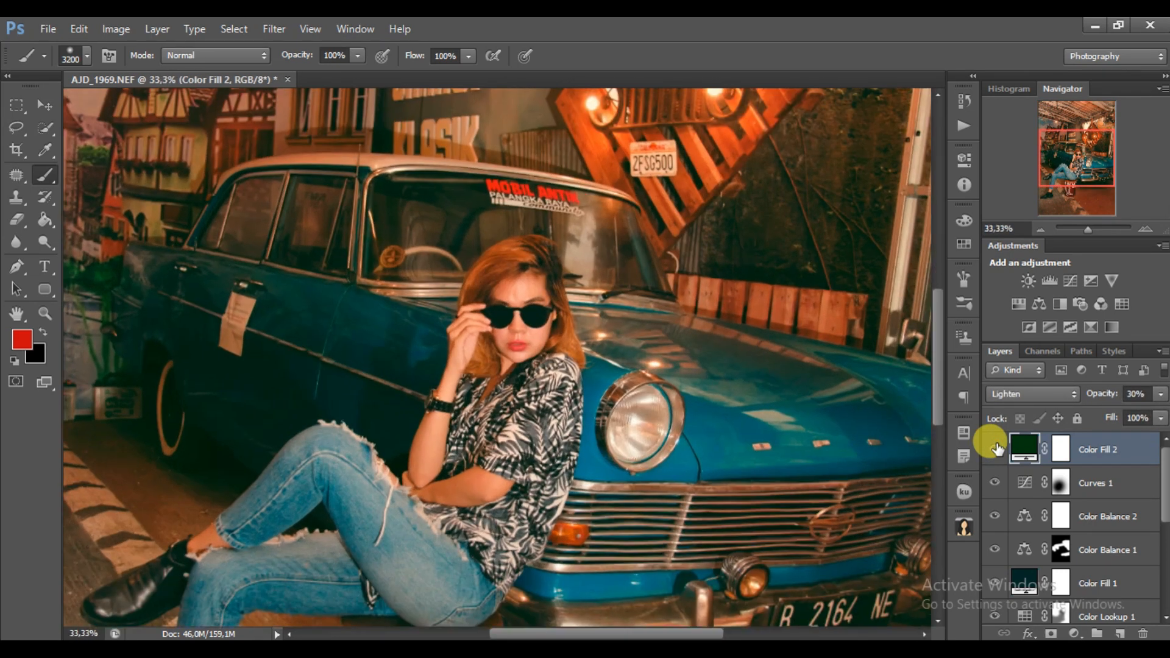
{"action": "key", "text": "ctrl+minus"}
{"action": "key", "text": "ctrl+minus"}
{"action": "key", "text": "ctrl+minus"}
{"action": "key", "text": "ctrl+minus"}
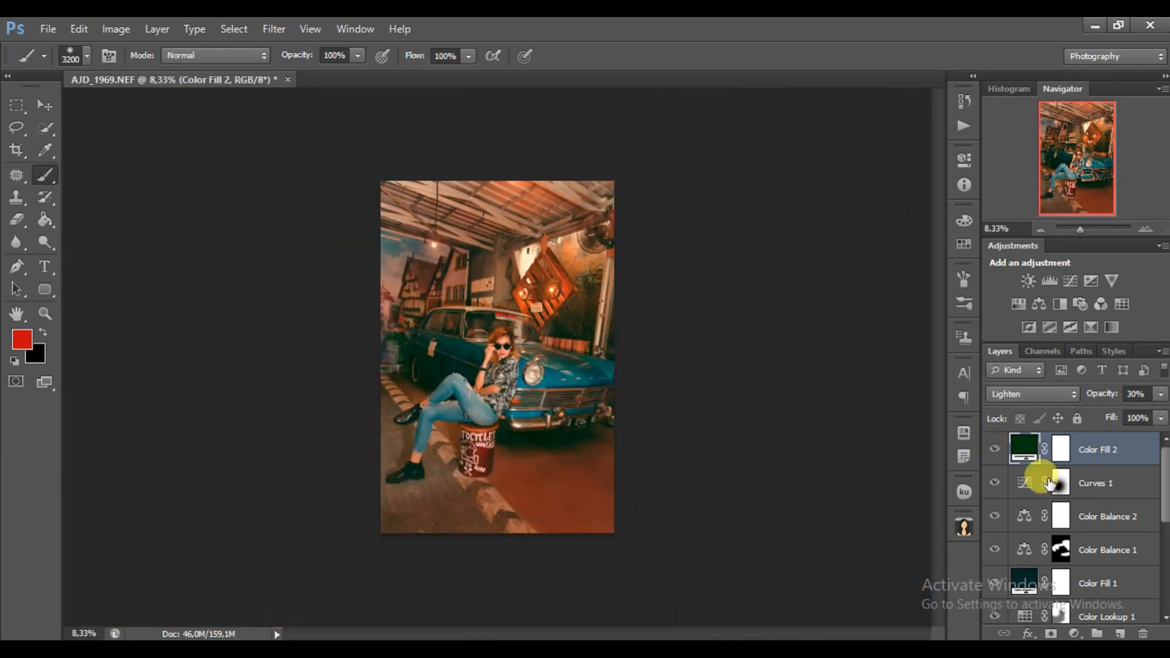
{"action": "scroll", "coordinate": [1106, 500], "scroll_direction": "down", "scroll_amount": 5}
{"action": "scroll", "coordinate": [1106, 505], "scroll_direction": "up", "scroll_amount": 5}
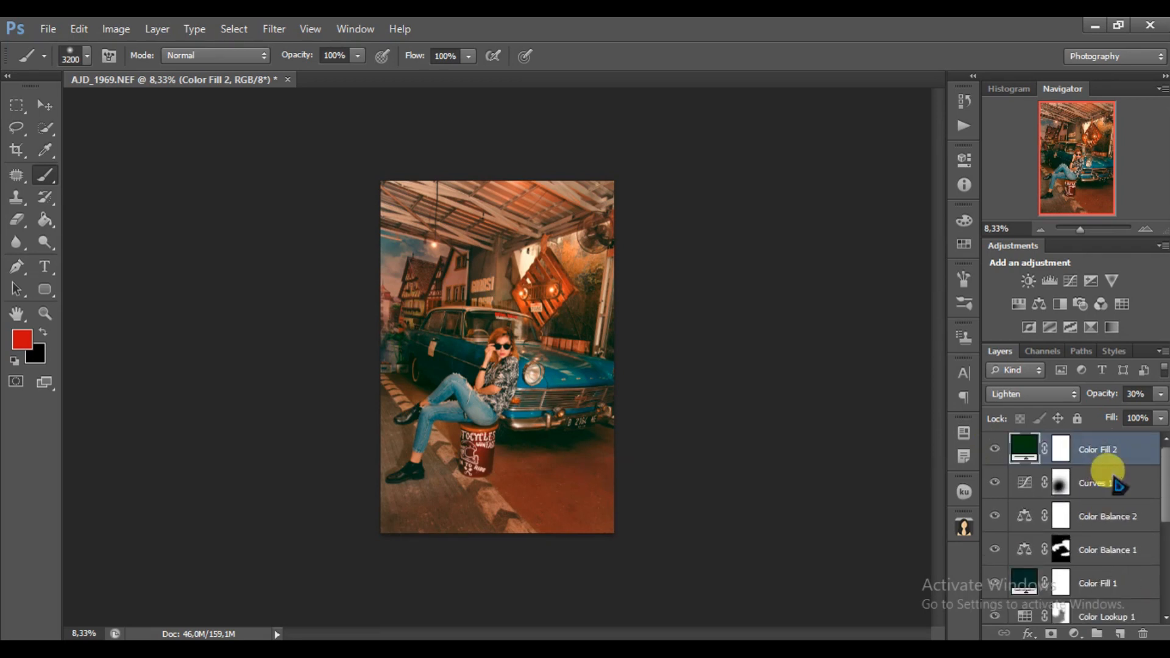
Stamp all visible layers into a new top layer, rotate it slightly and enlarge it to fill the canvas
{"action": "key", "text": "ctrl+shift+alt+e"}
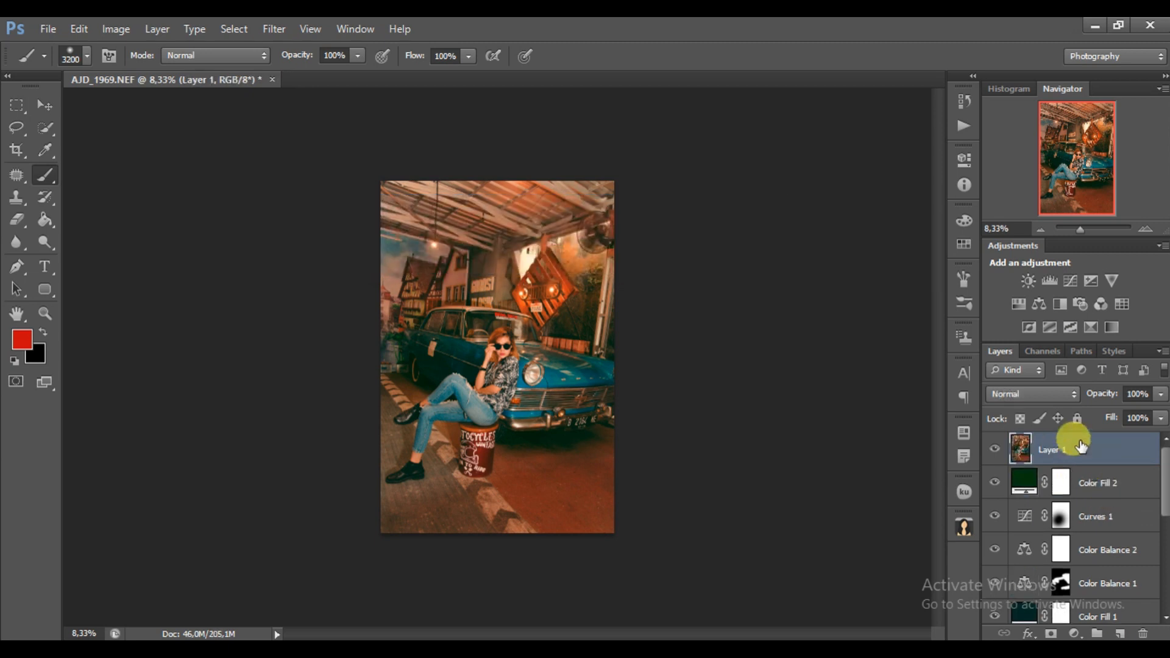
{"action": "key", "text": "ctrl+t"}
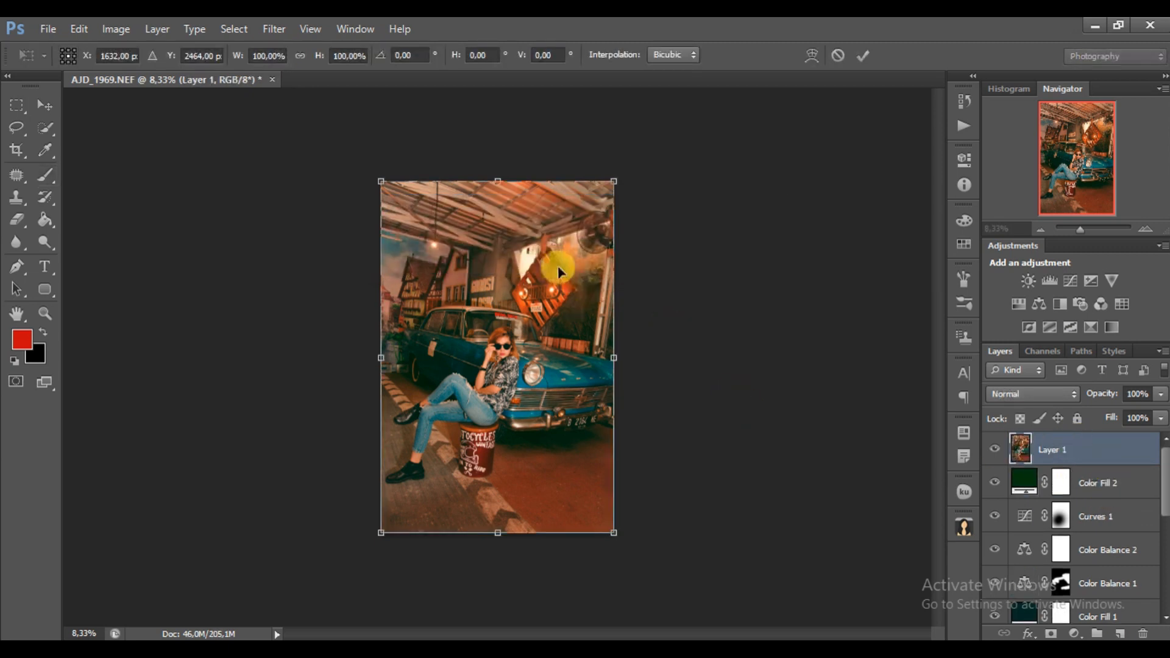
{"action": "mouse_move", "coordinate": [643, 360]}
{"action": "left_mouse_down"}
{"action": "mouse_move", "coordinate": [642, 347]}
{"action": "mouse_move", "coordinate": [650, 362]}
{"action": "left_mouse_up"}
{"action": "left_click_drag", "start_coordinate": [383, 534], "coordinate": [380, 539], "text": "shift"}
{"action": "mouse_move", "coordinate": [612, 177]}
{"action": "left_mouse_down", "text": "shift"}
{"action": "mouse_move", "coordinate": [609, 162]}
{"action": "mouse_move", "coordinate": [614, 171]}
{"action": "left_mouse_up", "text": "shift"}
{"action": "left_click", "coordinate": [861, 56]}
{"action": "key", "text": "ctrl+plus"}
{"action": "key", "text": "ctrl+plus"}
{"action": "key", "text": "ctrl+plus"}
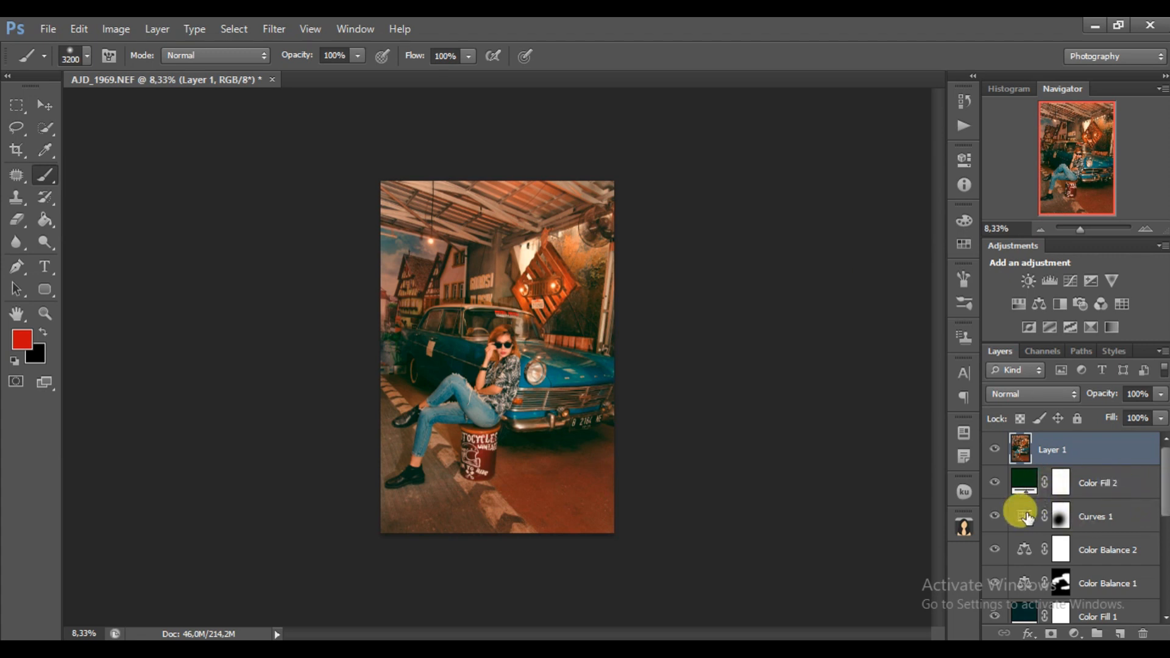
Hide the adjustment and fill layers between the merged top layer and the Background copy
{"action": "scroll", "coordinate": [995, 560], "scroll_direction": "down", "scroll_amount": 4}
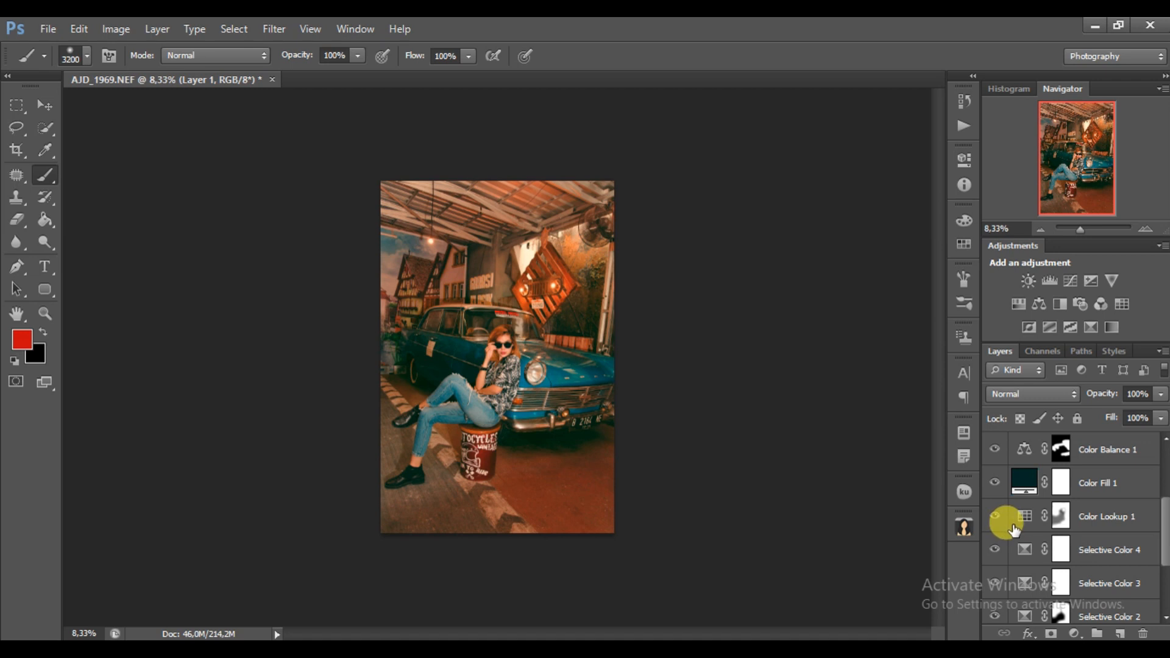
{"action": "scroll", "coordinate": [1150, 515], "scroll_direction": "up", "scroll_amount": 4}
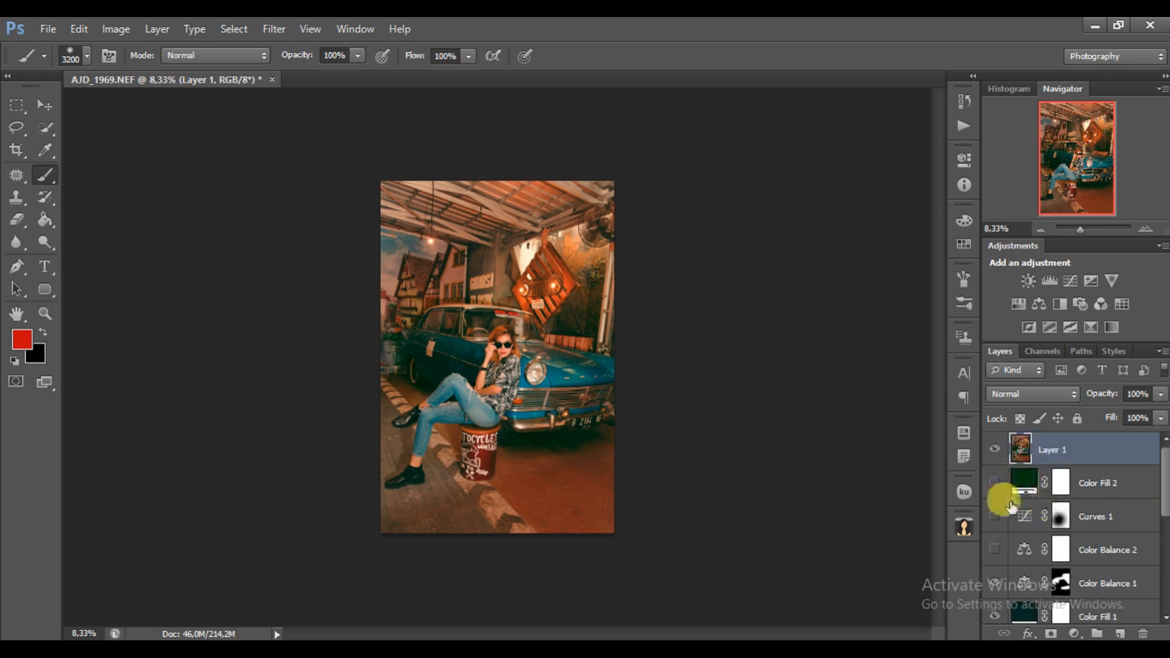
{"action": "scroll", "coordinate": [1012, 507], "scroll_direction": "down", "scroll_amount": 6}
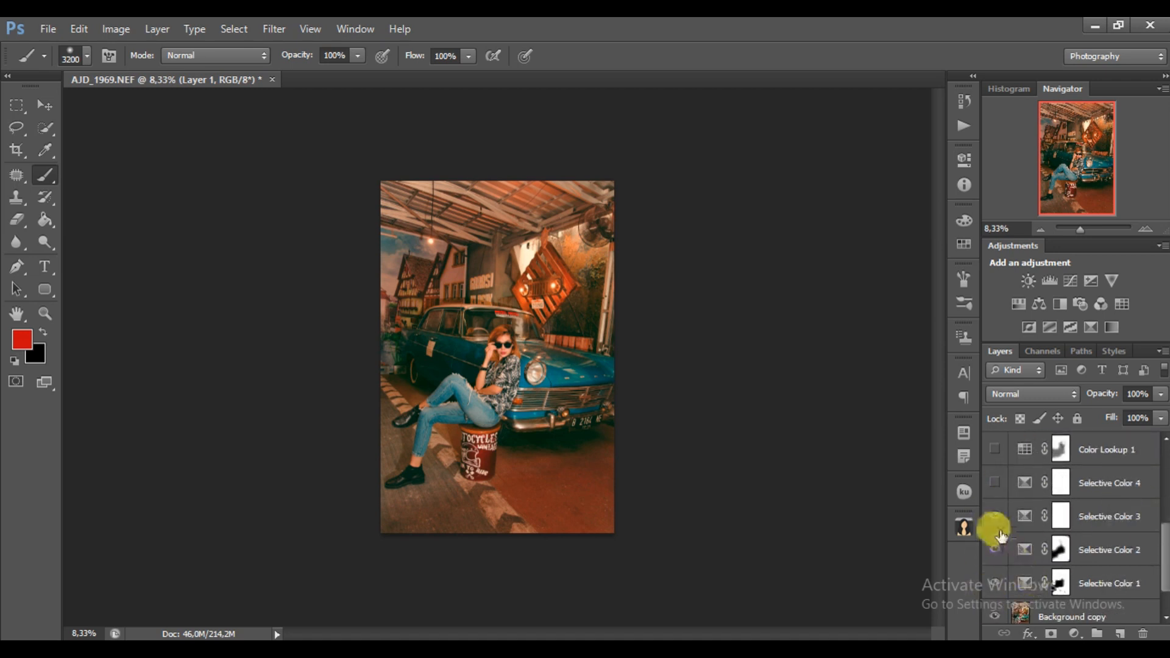
{"action": "scroll", "coordinate": [999, 573], "scroll_direction": "up", "scroll_amount": 6}
Compare the photo before and after grading by toggling the merged layer's visibility, and inspect the result up close
{"action": "left_click", "coordinate": [997, 449]}
{"action": "left_click", "coordinate": [997, 448]}
{"action": "left_click", "coordinate": [996, 449]}
{"action": "left_click", "coordinate": [997, 448]}
{"action": "key", "text": "ctrl+plus"}
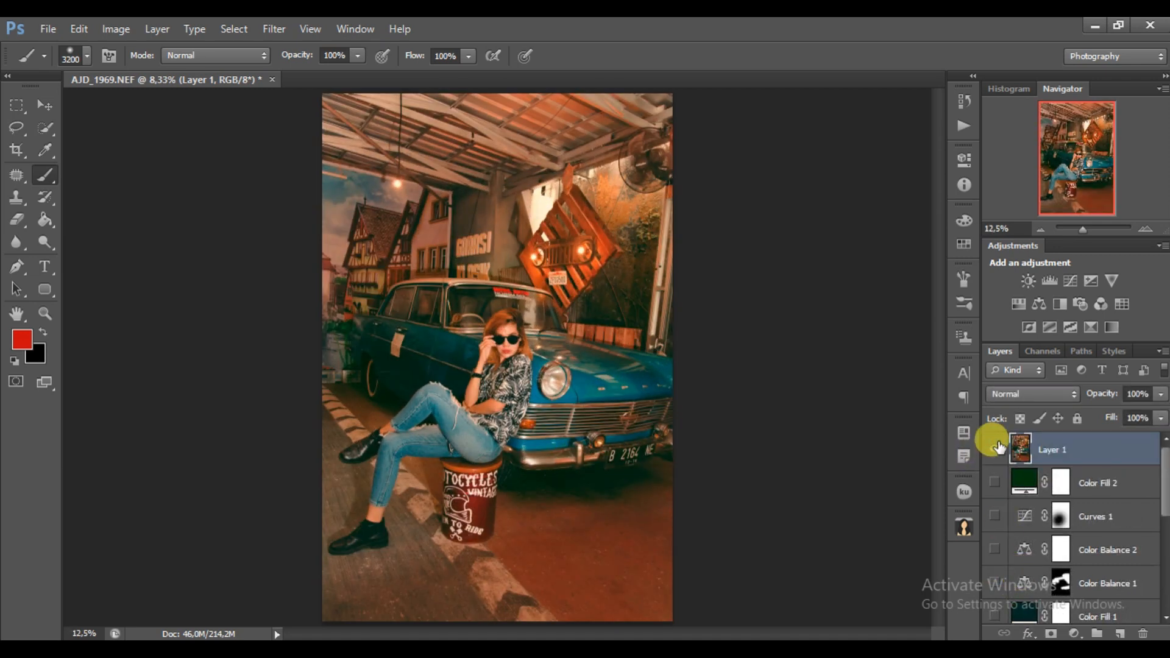
{"action": "key", "text": "ctrl+plus"}
{"action": "key", "text": "ctrl+plus"}
{"action": "key", "text": "ctrl+minus"}
{"action": "key", "text": "ctrl+minus"}
{"action": "key", "text": "ctrl+minus"}
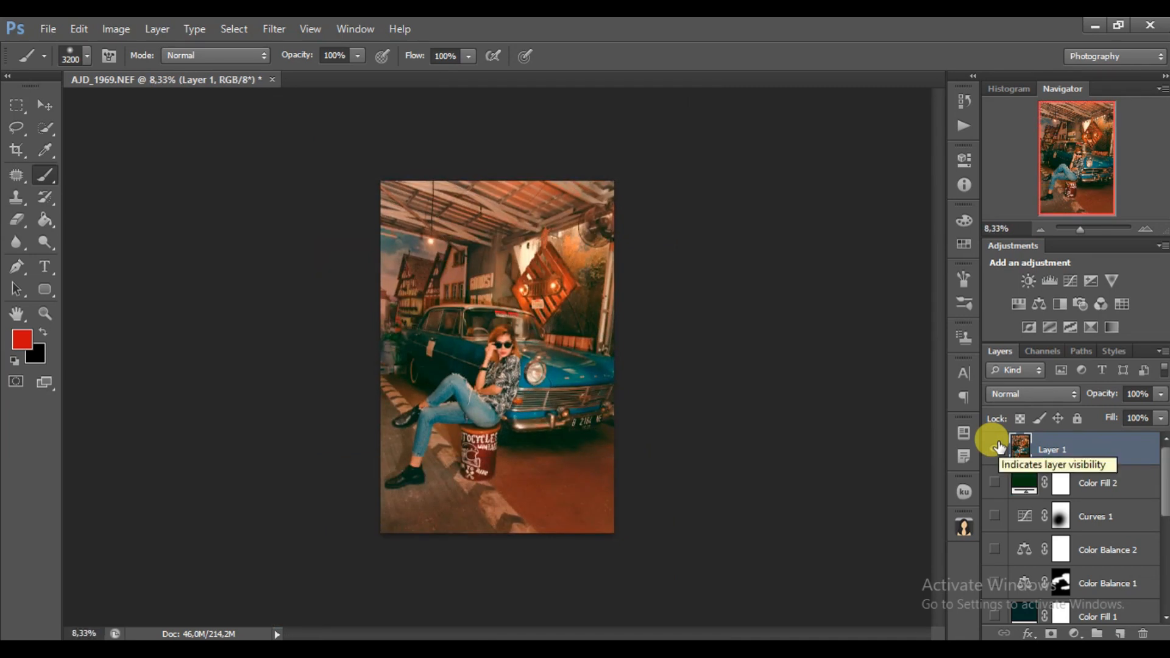
{"action": "key", "text": "ctrl+plus"}
{"action": "key", "text": "ctrl+plus"}
{"action": "key", "text": "ctrl+minus"}
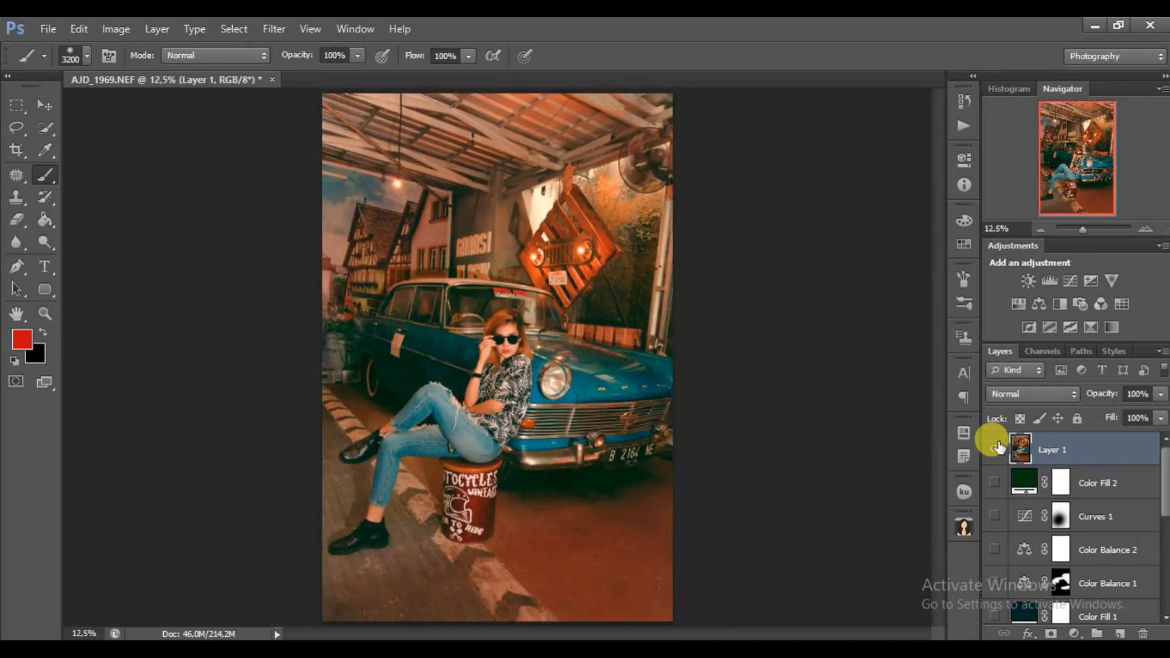
Add a Levels layer above the merged layer with the output black level set to 3
{"action": "left_click", "coordinate": [1074, 634]}
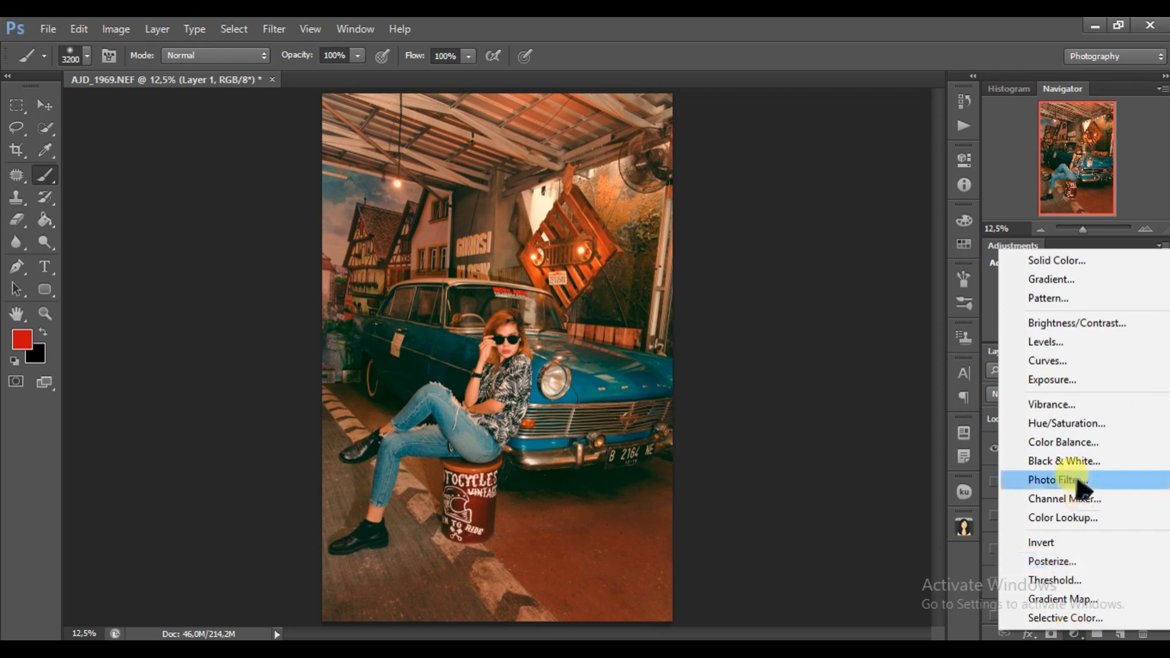
{"action": "left_click", "coordinate": [1060, 342]}
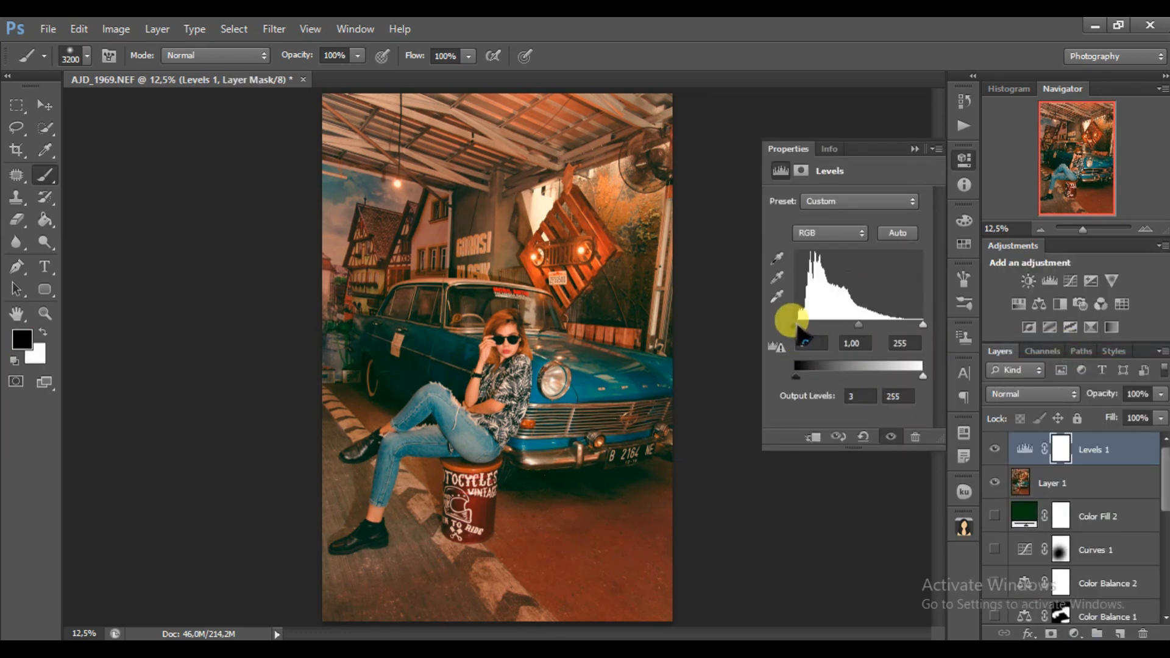
{"action": "left_click", "coordinate": [914, 148]}
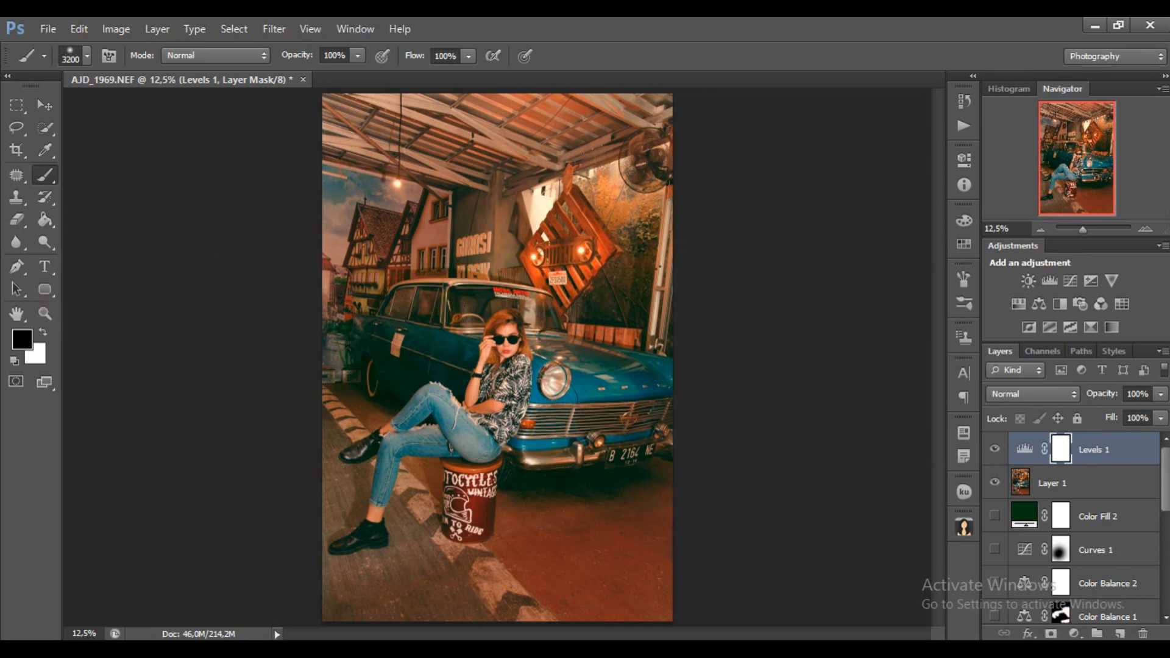
Set the foreground color to white and choose the 677 px signature brush preset
{"action": "key", "text": "bracketleft"}
{"action": "key", "text": "bracketleft"}
{"action": "key", "text": "bracketleft"}
{"action": "key", "text": "bracketleft"}
{"action": "key", "text": "bracketleft"}
{"action": "key", "text": "bracketleft"}
{"action": "key", "text": "bracketleft"}
{"action": "key", "text": "bracketleft"}
{"action": "key", "text": "bracketleft"}
{"action": "key", "text": "bracketleft"}
{"action": "key", "text": "bracketleft"}
{"action": "key", "text": "bracketleft"}
{"action": "key", "text": "bracketleft"}
{"action": "key", "text": "bracketleft"}
{"action": "key", "text": "bracketleft"}
{"action": "key", "text": "bracketleft"}
{"action": "key", "text": "bracketleft"}
{"action": "key", "text": "bracketleft"}
{"action": "key", "text": "bracketleft"}
{"action": "key", "text": "bracketleft"}
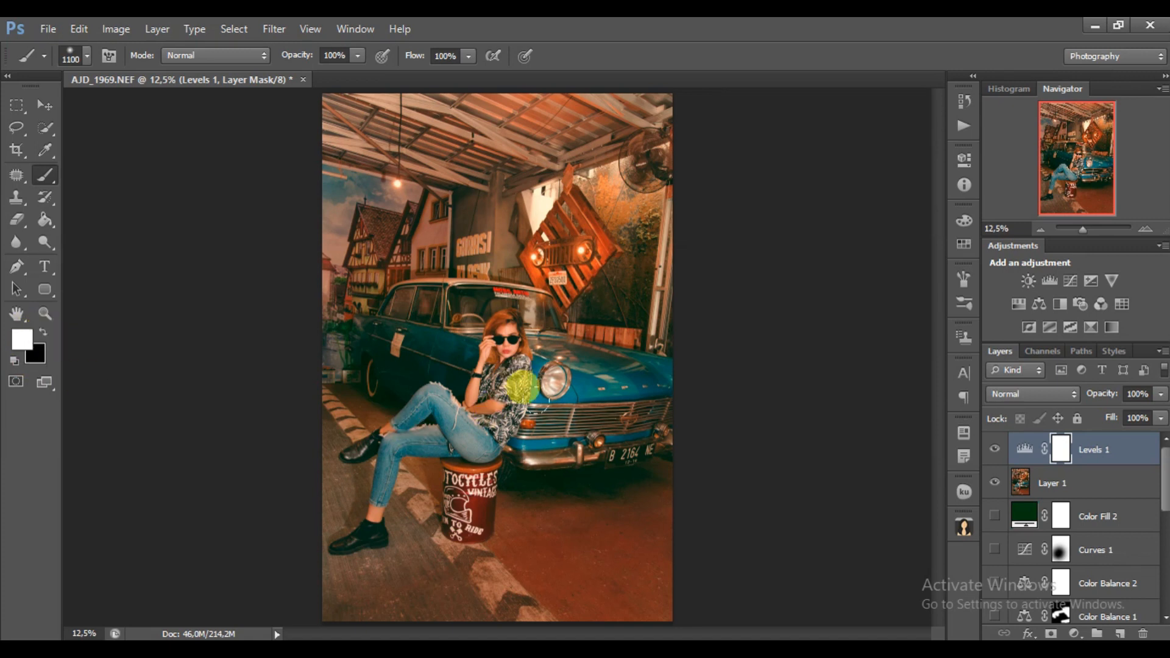
{"action": "right_click", "coordinate": [501, 365]}
{"action": "mouse_move", "coordinate": [760, 539]}
{"action": "left_mouse_down"}
{"action": "mouse_move", "coordinate": [757, 599]}
{"action": "mouse_move", "coordinate": [760, 583]}
{"action": "left_mouse_up"}
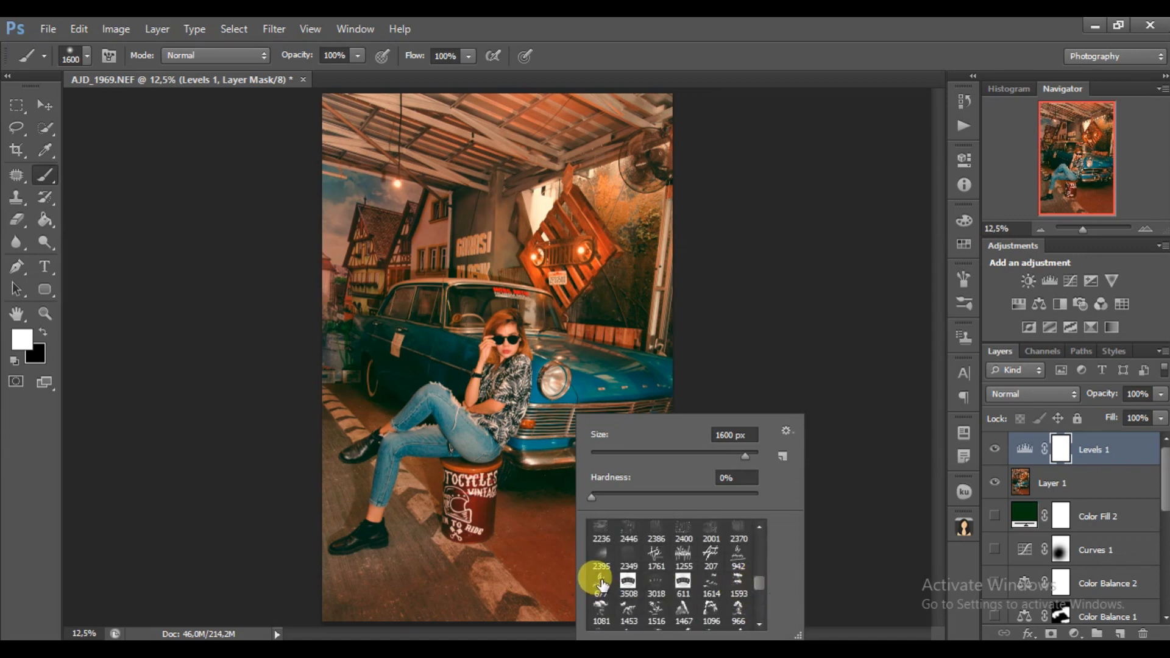
{"action": "double_click", "coordinate": [602, 585]}
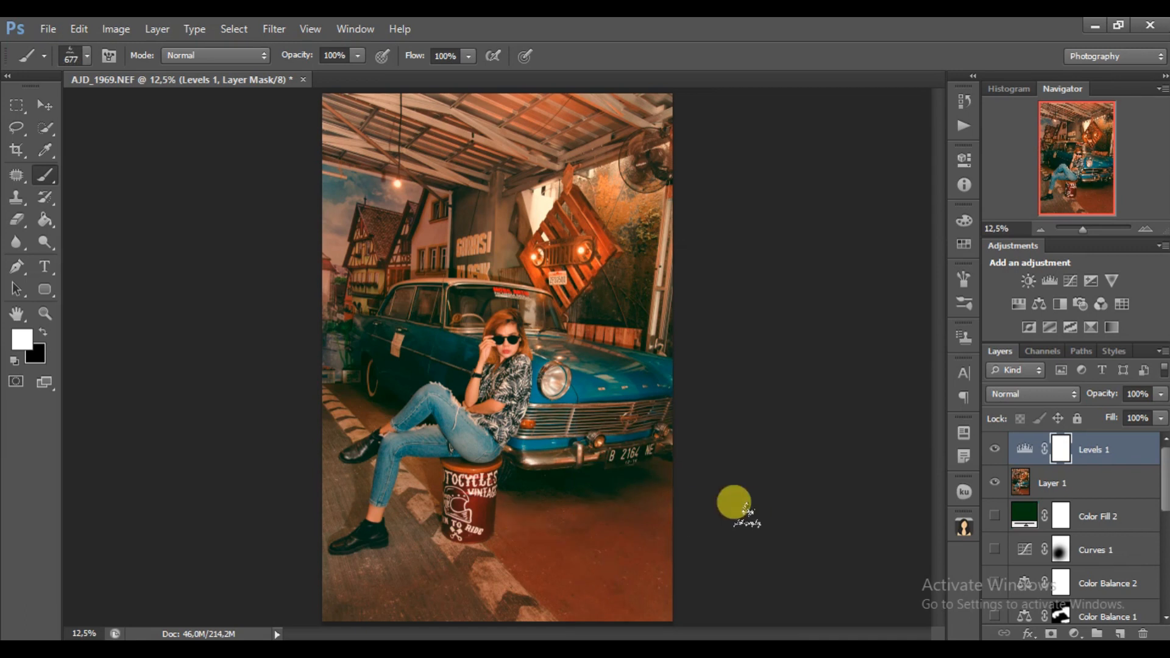
Select the merged Layer 1 below the Levels layer and set the foreground color to near-white fcf5f5
{"action": "left_click", "coordinate": [1022, 478]}
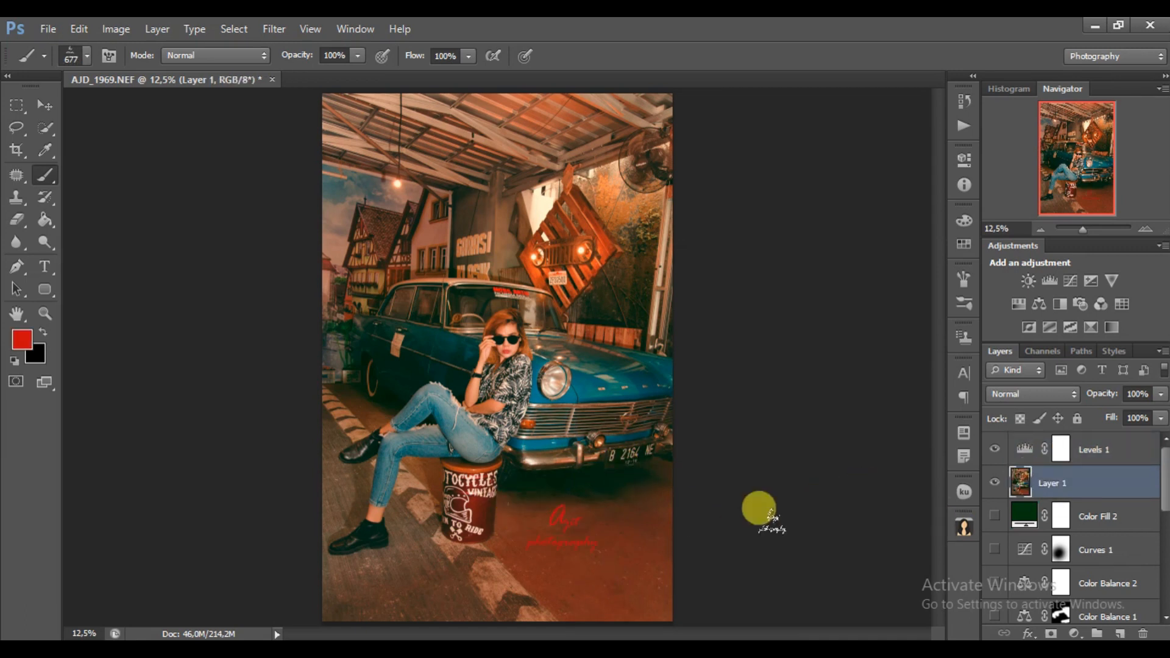
{"action": "left_click", "coordinate": [22, 339]}
{"action": "left_click", "coordinate": [639, 191]}
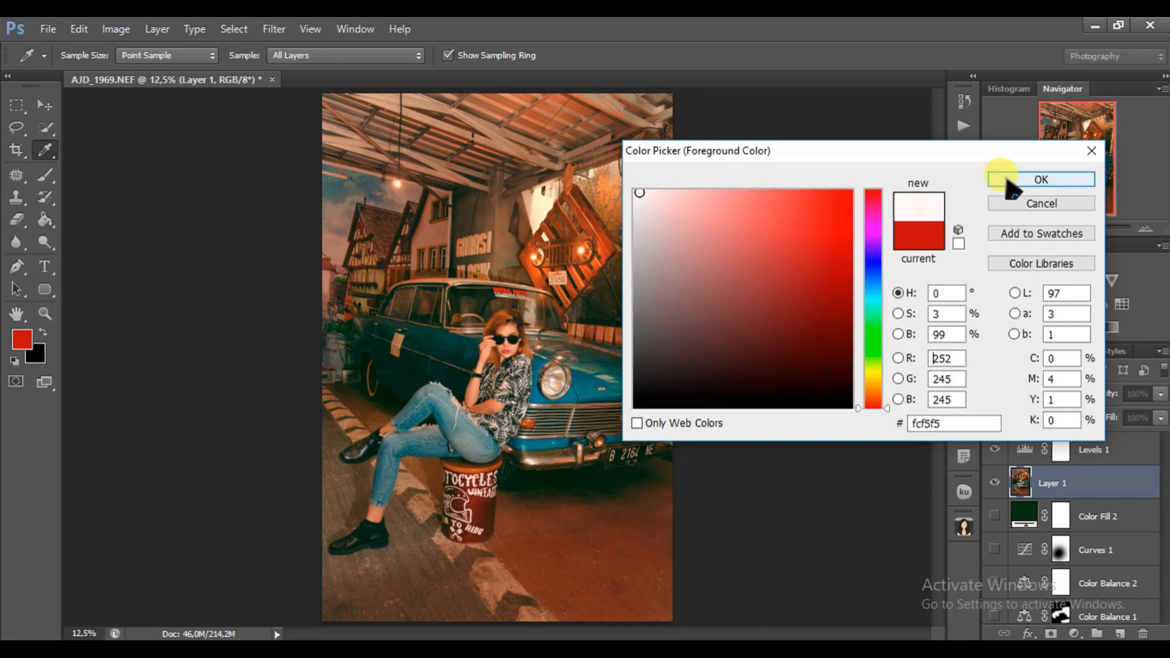
{"action": "left_click", "coordinate": [1040, 179]}
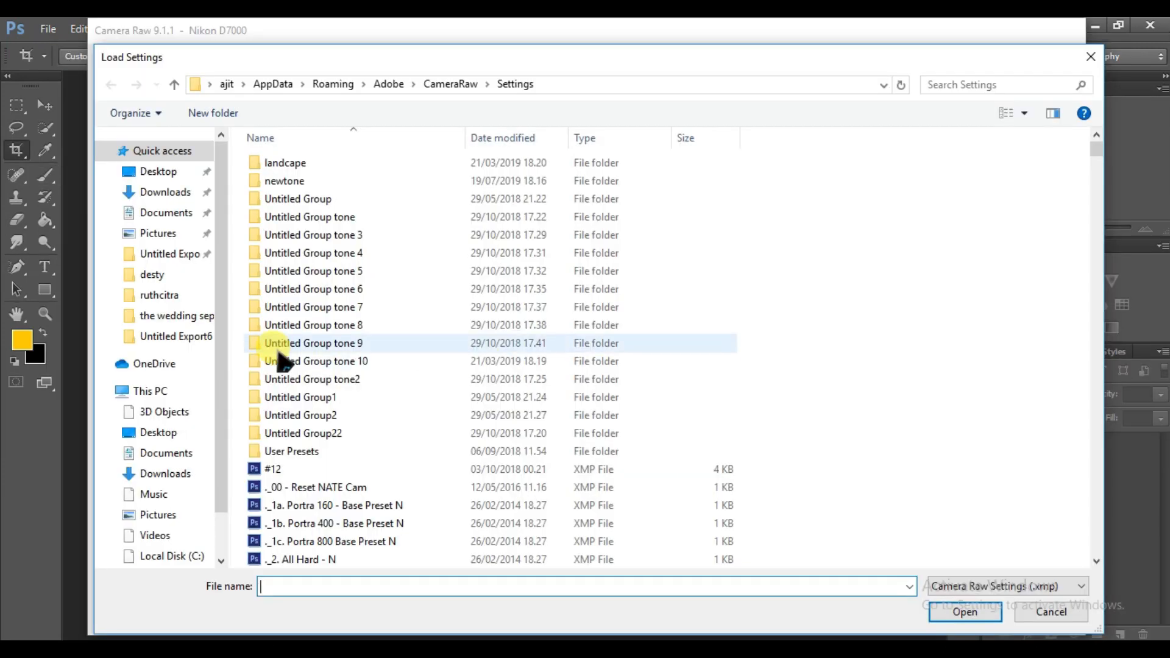
Load the Camera Raw settings file "acr by ajitmotret" from the youtube folder on DATA (D:) onto the dark AJD_1969.NEF photo
{"action": "scroll", "coordinate": [216, 472], "scroll_direction": "down", "scroll_amount": 1}
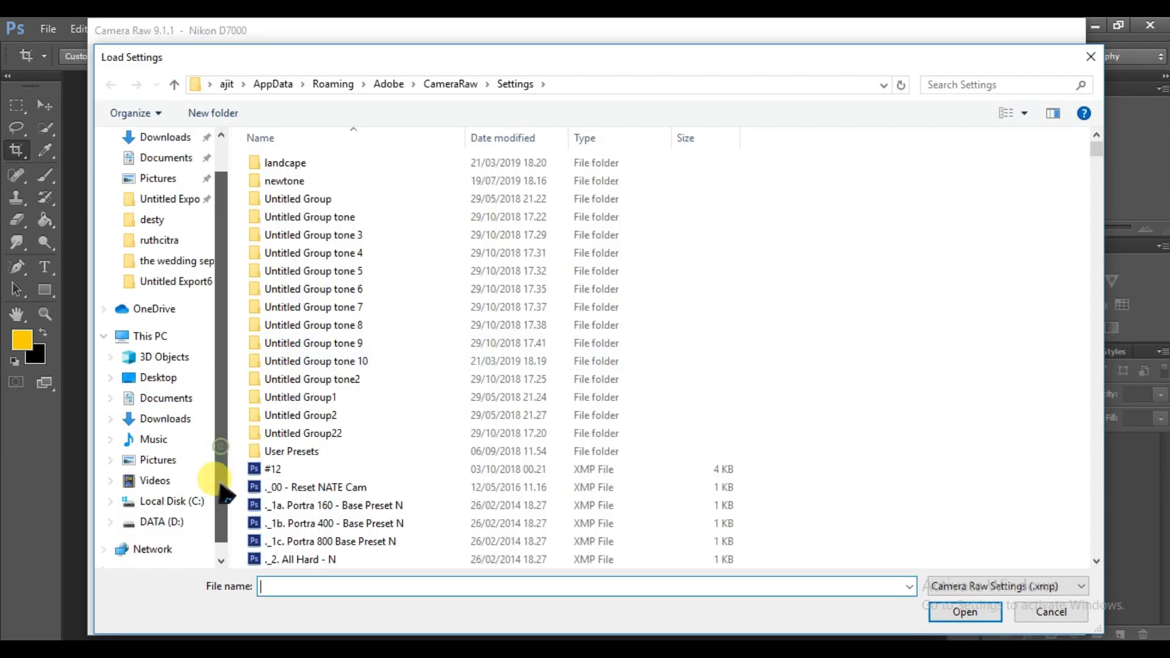
{"action": "left_click", "coordinate": [175, 525]}
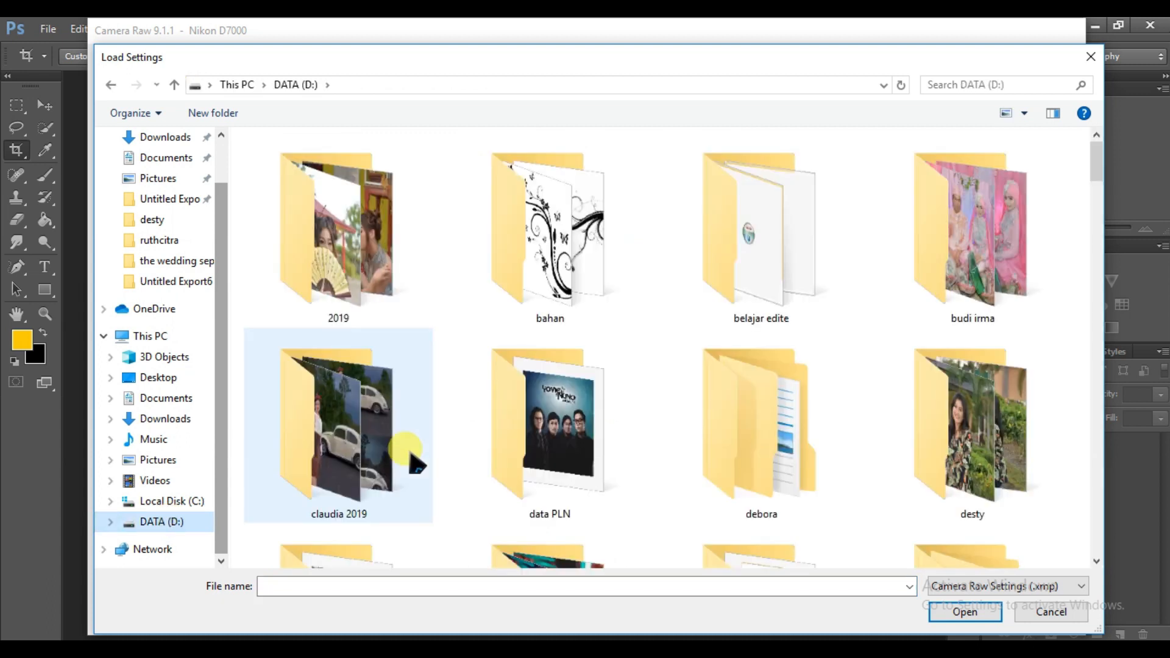
{"action": "scroll", "coordinate": [750, 452], "scroll_direction": "down", "scroll_amount": 10}
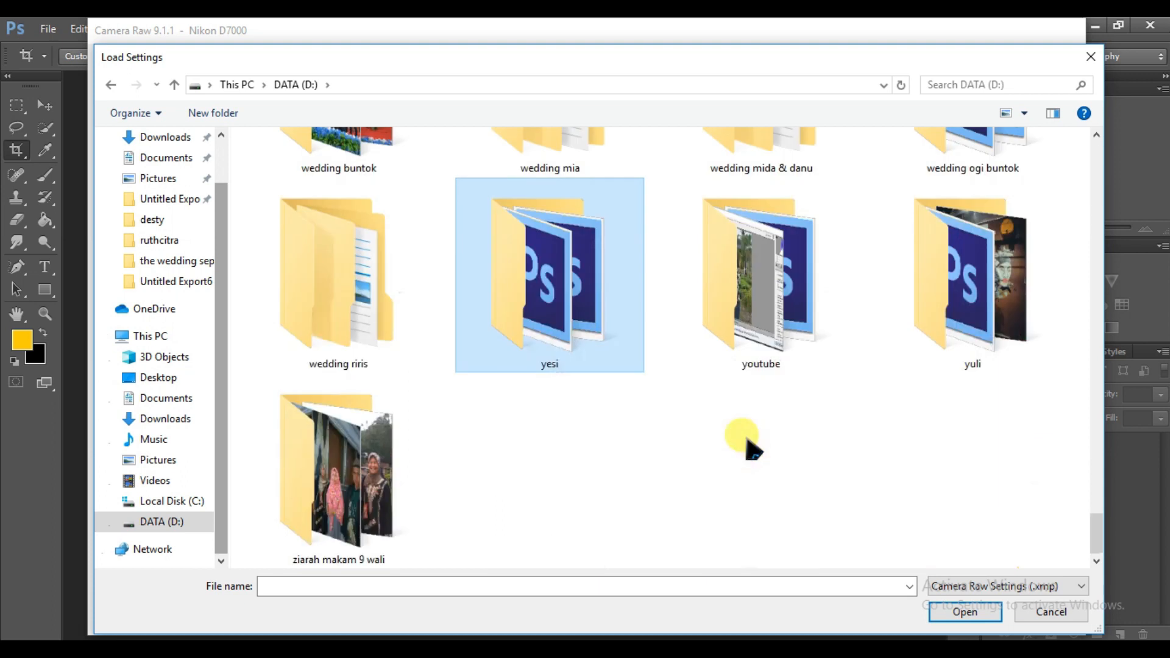
{"action": "double_click", "coordinate": [767, 307]}
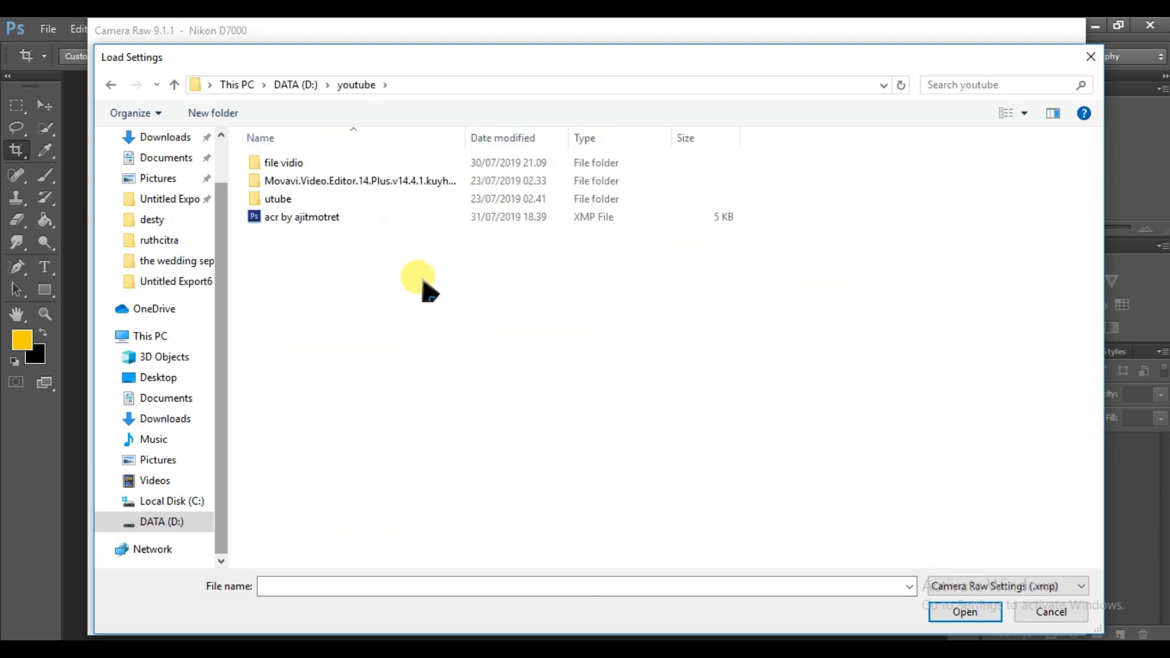
{"action": "left_click", "coordinate": [323, 229]}
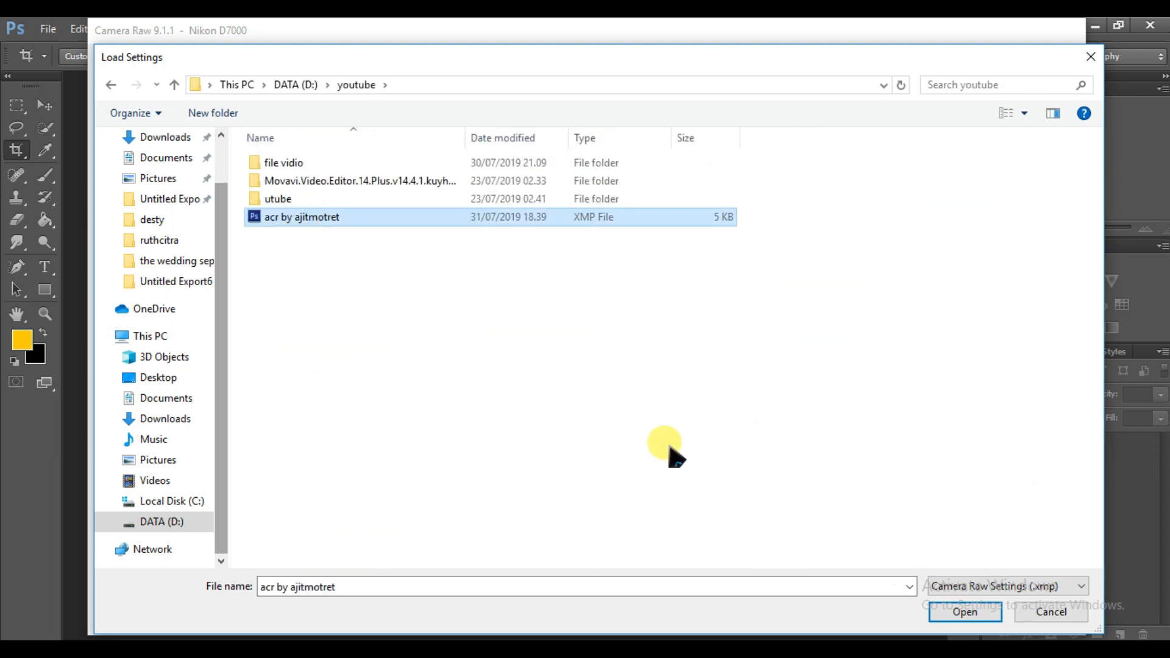
{"action": "left_click", "coordinate": [957, 612]}
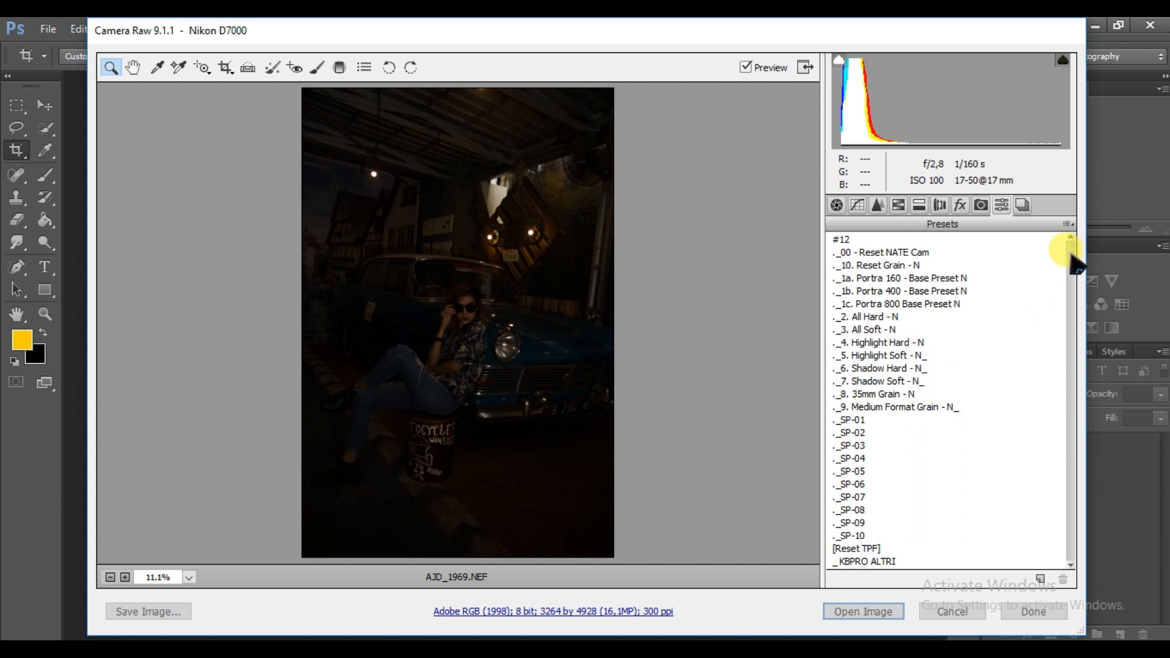
{"action": "left_click_drag", "start_coordinate": [1068, 249], "coordinate": [1070, 251]}
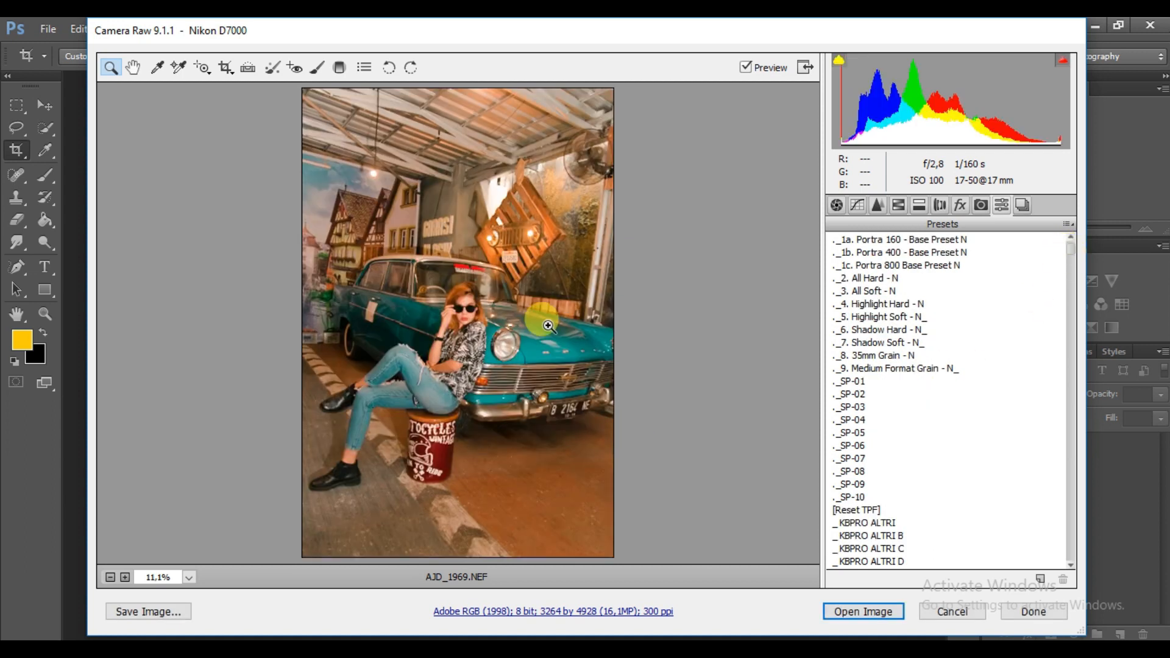